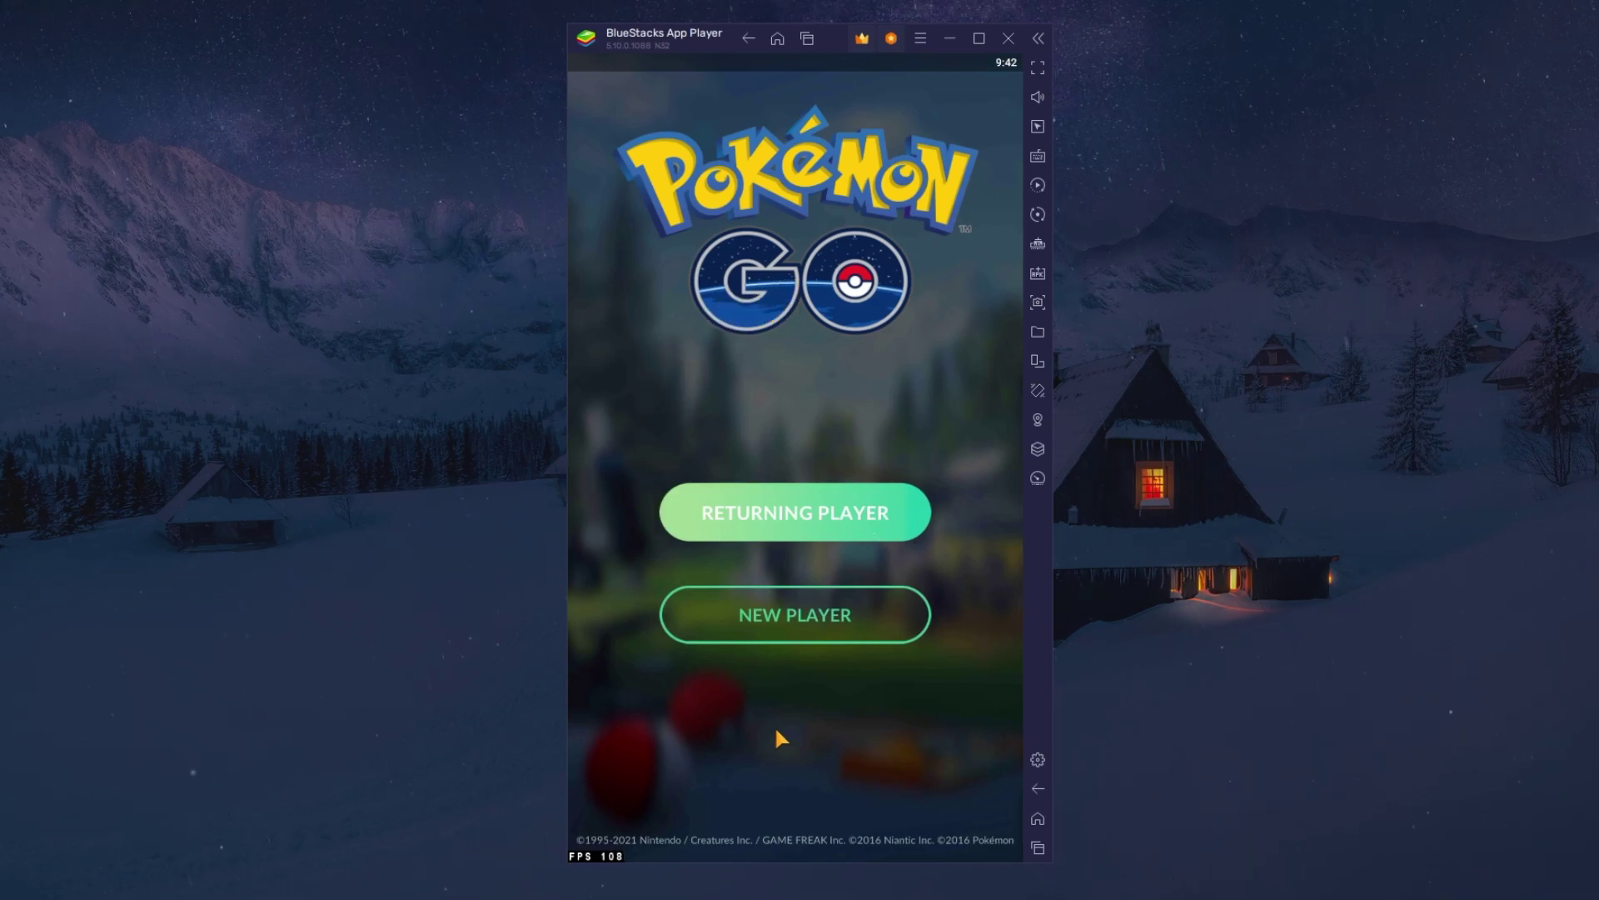
Show the new-player account options in Pokémon GO, return to the emulator's home screen and minimize the emulator.
{"action": "left_click", "coordinate": [756, 626]}
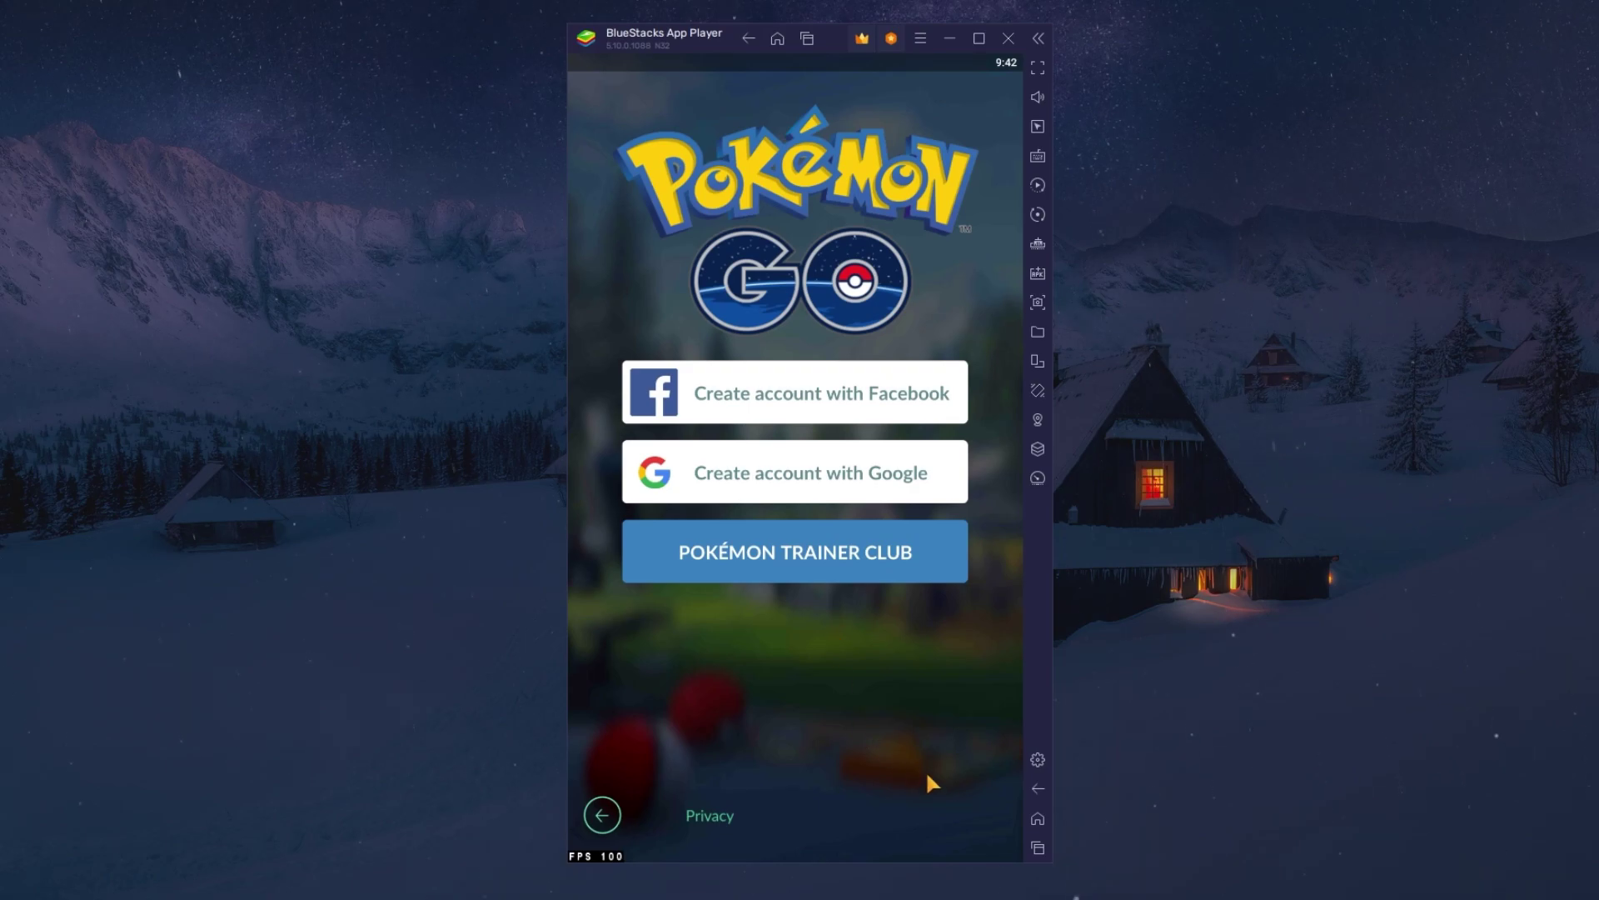
{"action": "left_click", "coordinate": [1038, 818]}
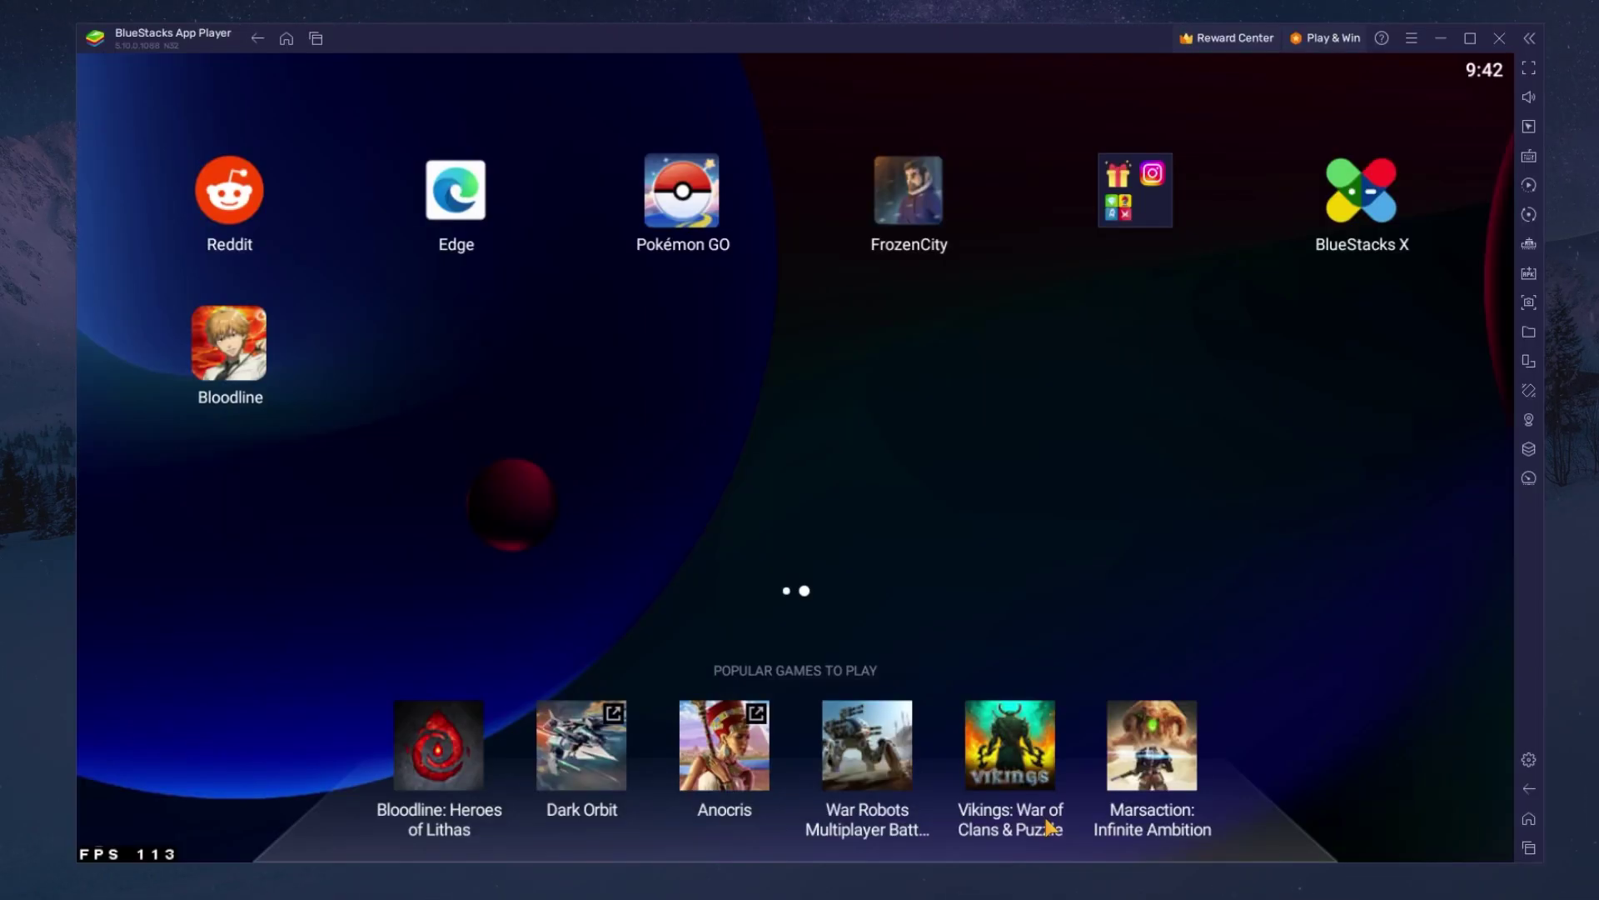
{"action": "left_click_drag", "start_coordinate": [587, 461], "coordinate": [628, 446]}
{"action": "left_click", "coordinate": [1440, 39]}
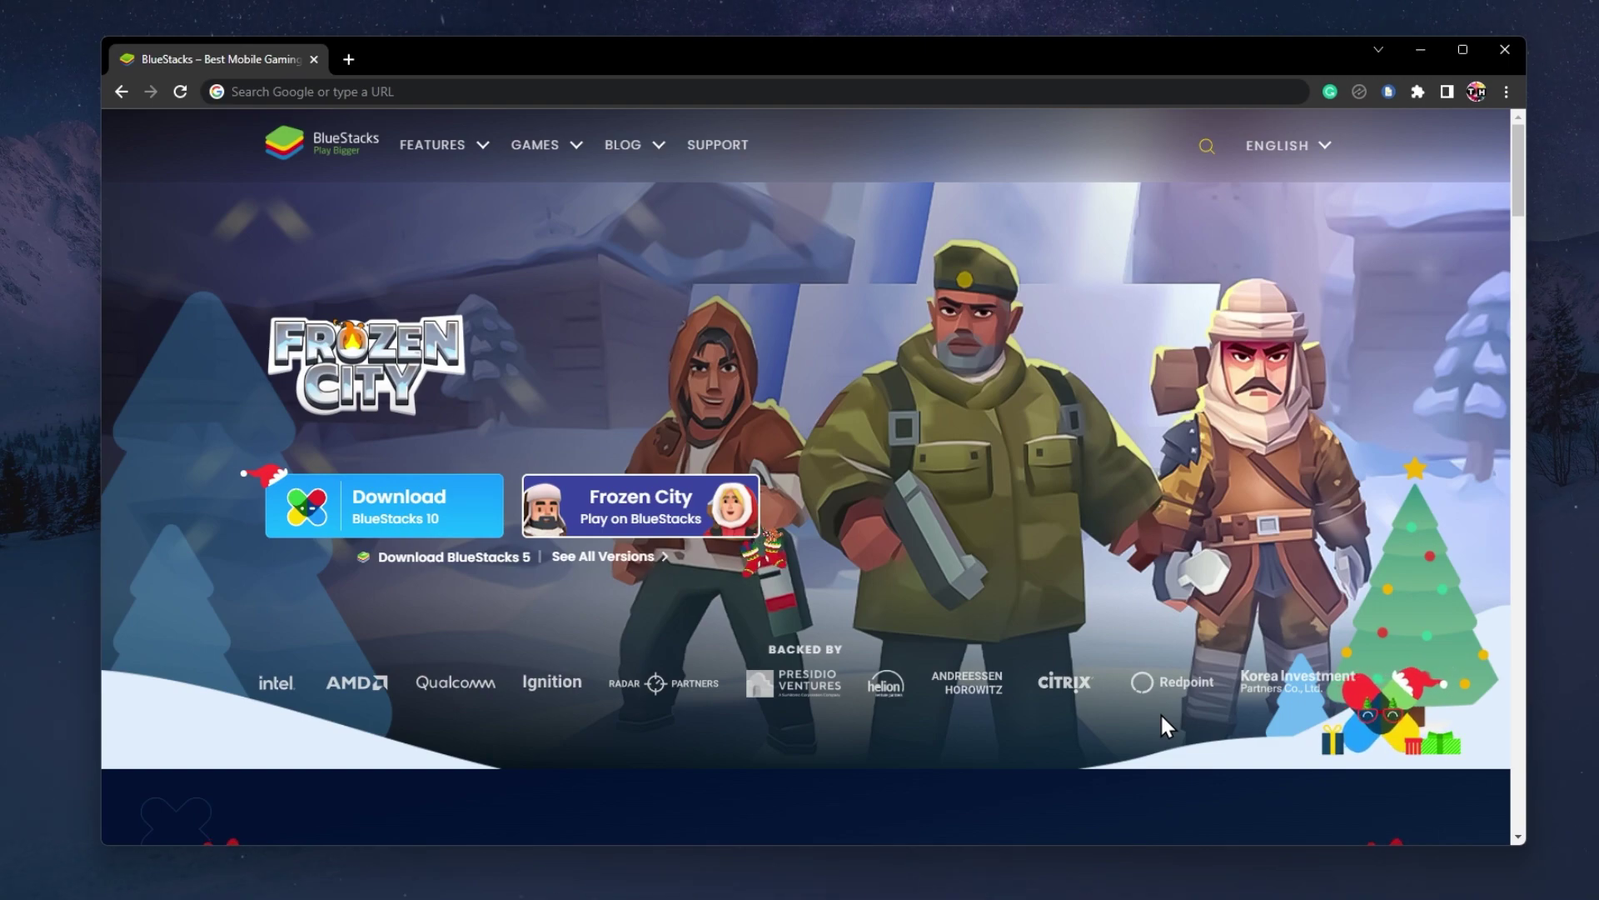
Download the BlueStacks 5 installer from bluestacks.com, open the downloaded file and minimize the browser.
{"action": "left_click", "coordinate": [447, 557]}
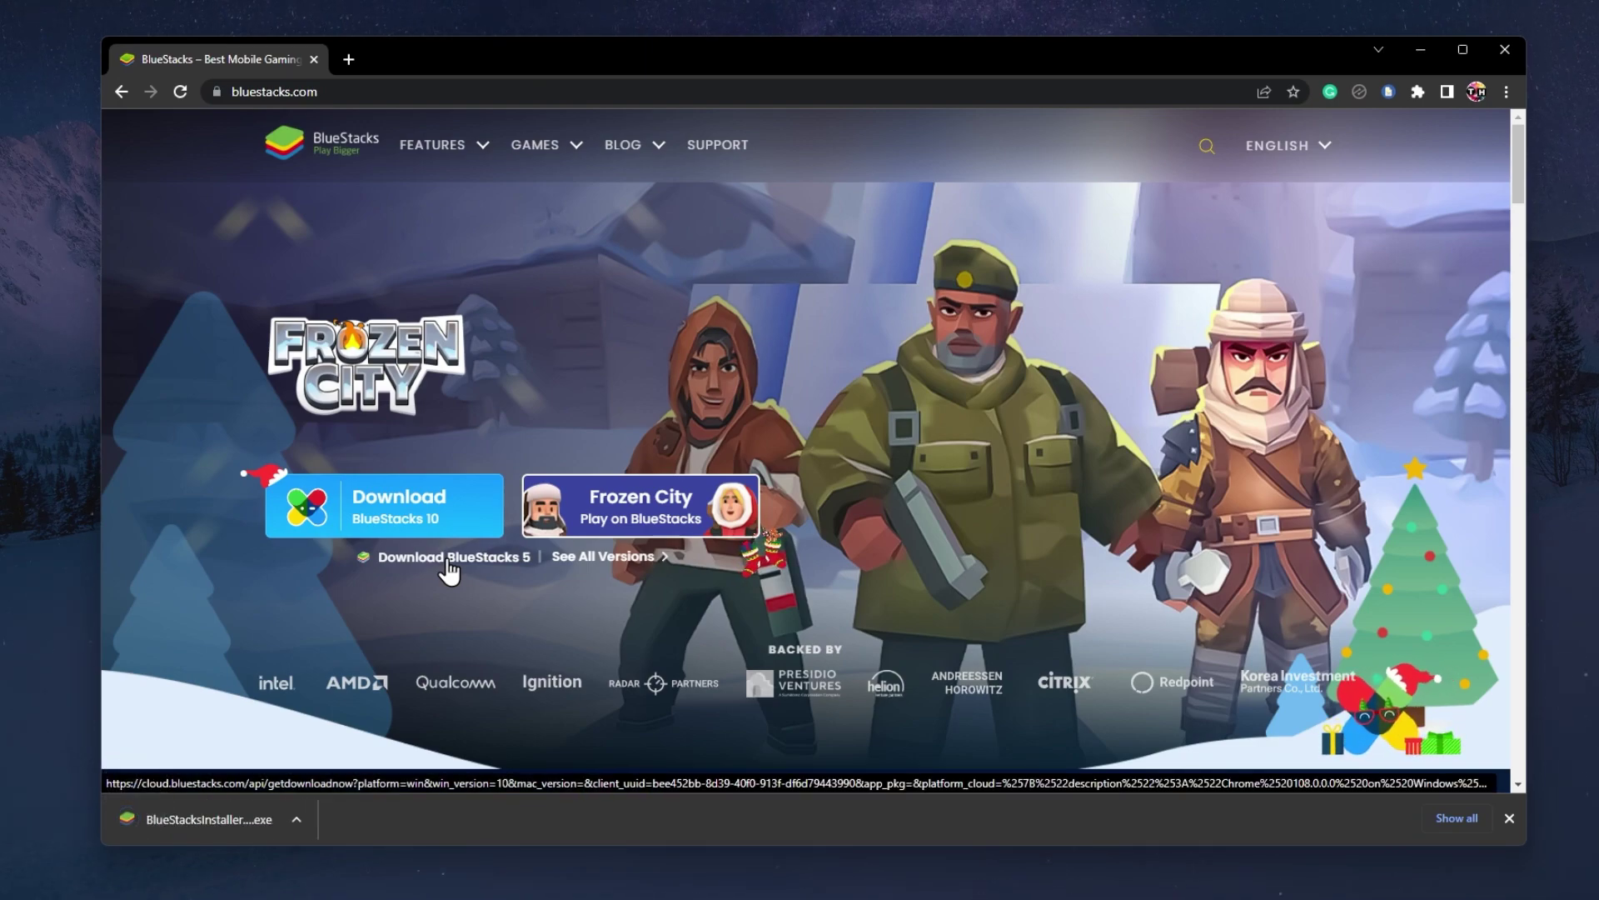
{"action": "left_click", "coordinate": [298, 828]}
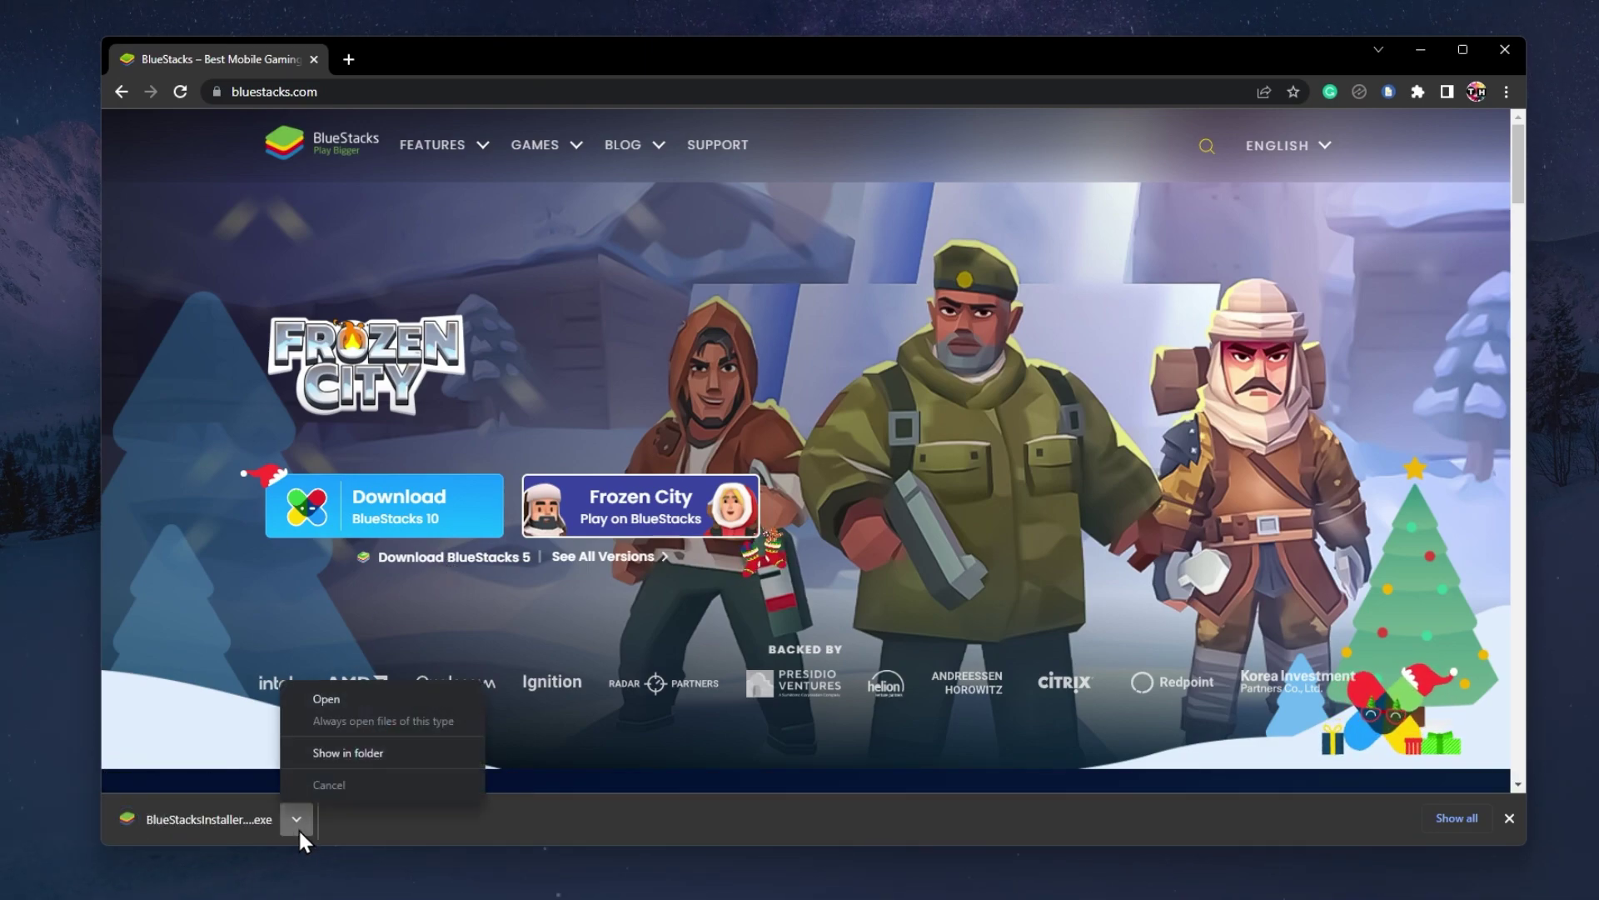
{"action": "left_click", "coordinate": [399, 697]}
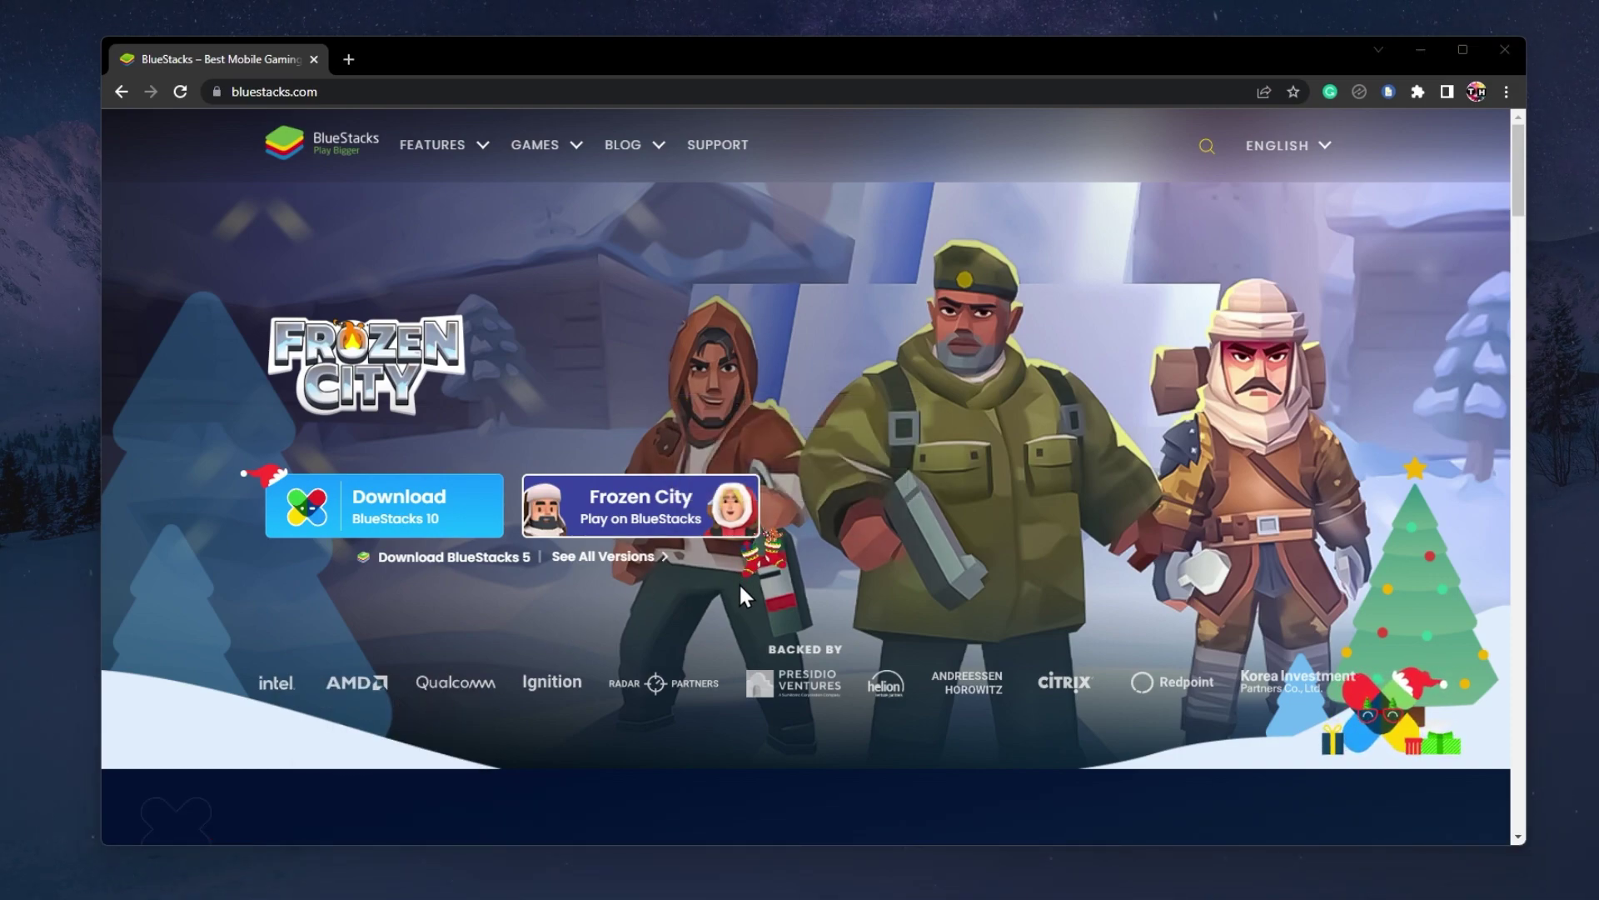
{"action": "left_click", "coordinate": [1421, 51]}
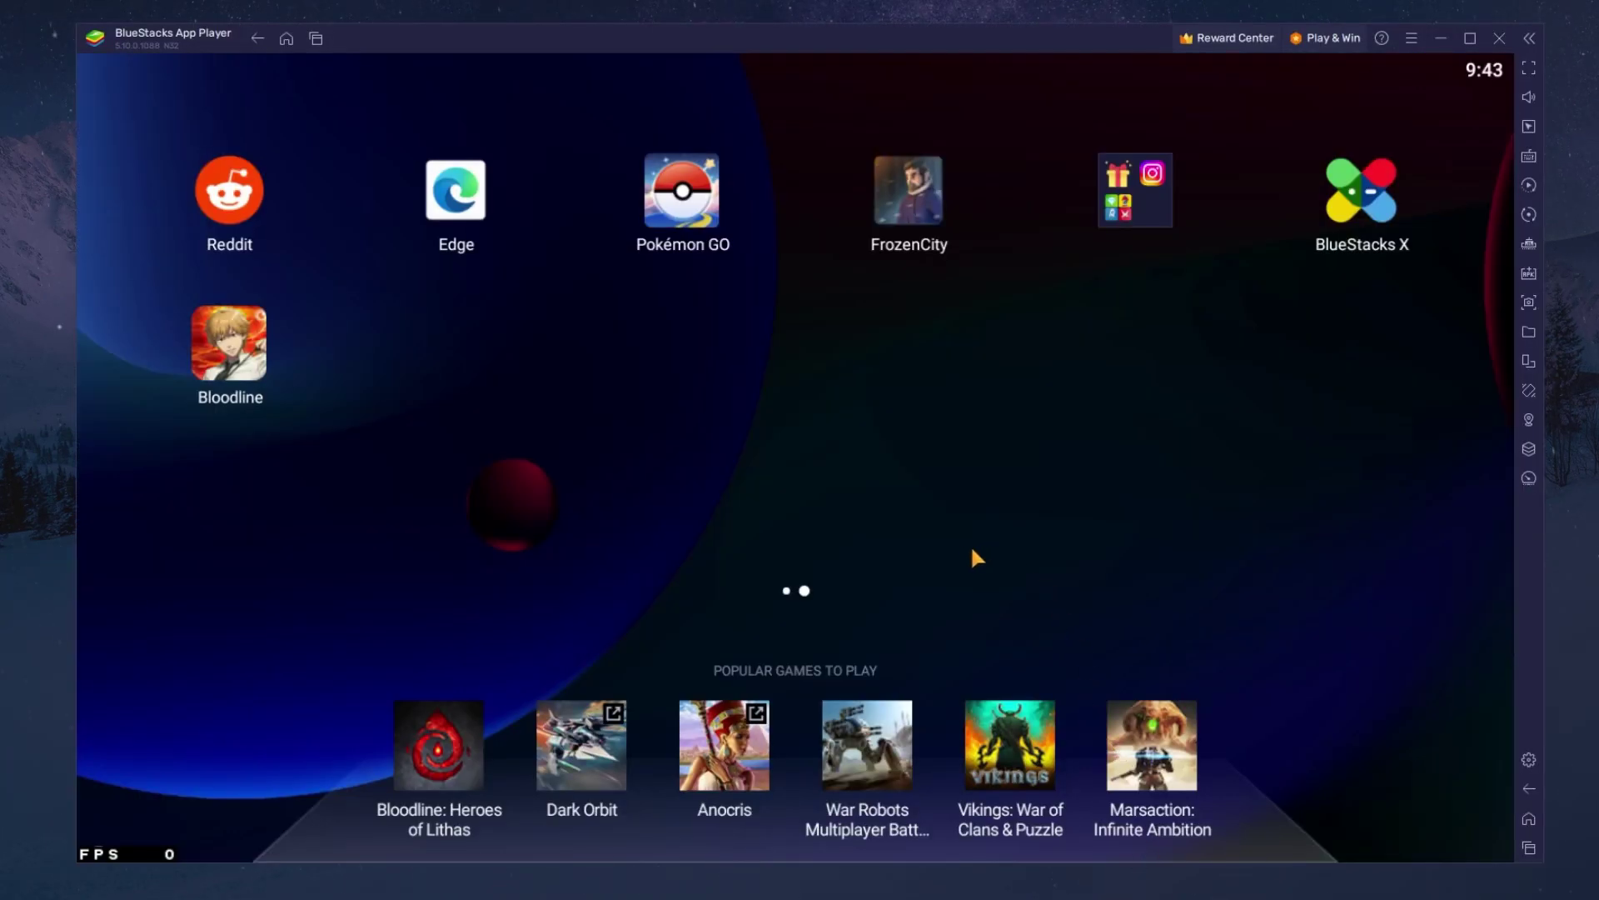
Open the Play Store in BlueStacks and search for "pokemon go".
{"action": "left_click_drag", "start_coordinate": [563, 458], "coordinate": [1093, 458]}
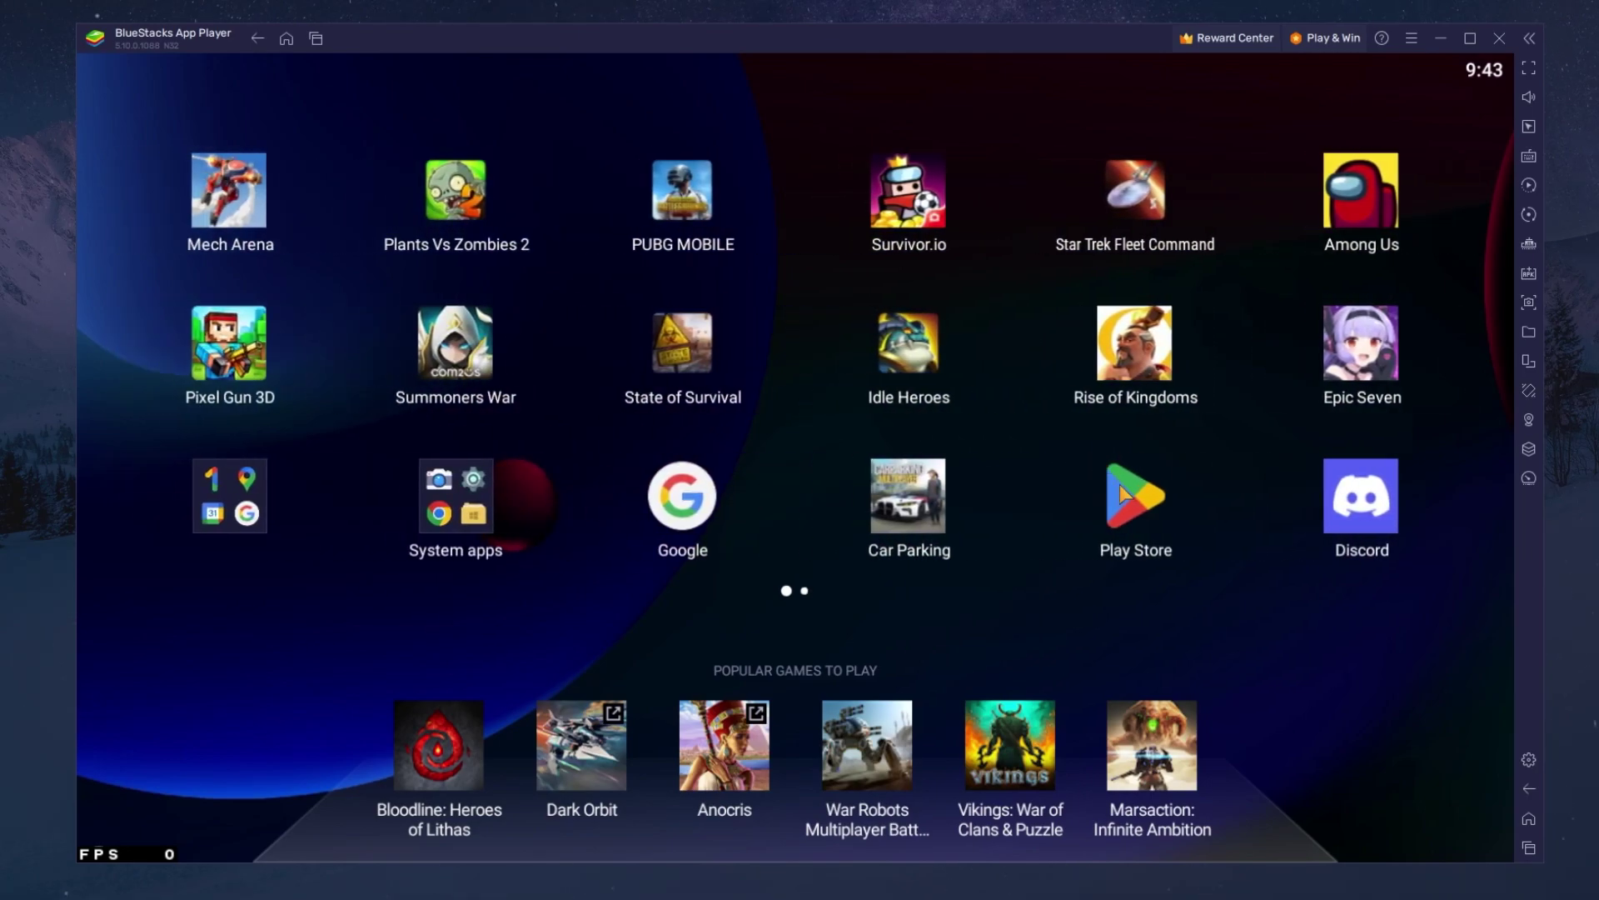
{"action": "left_click", "coordinate": [1123, 487]}
{"action": "left_click", "coordinate": [117, 125]}
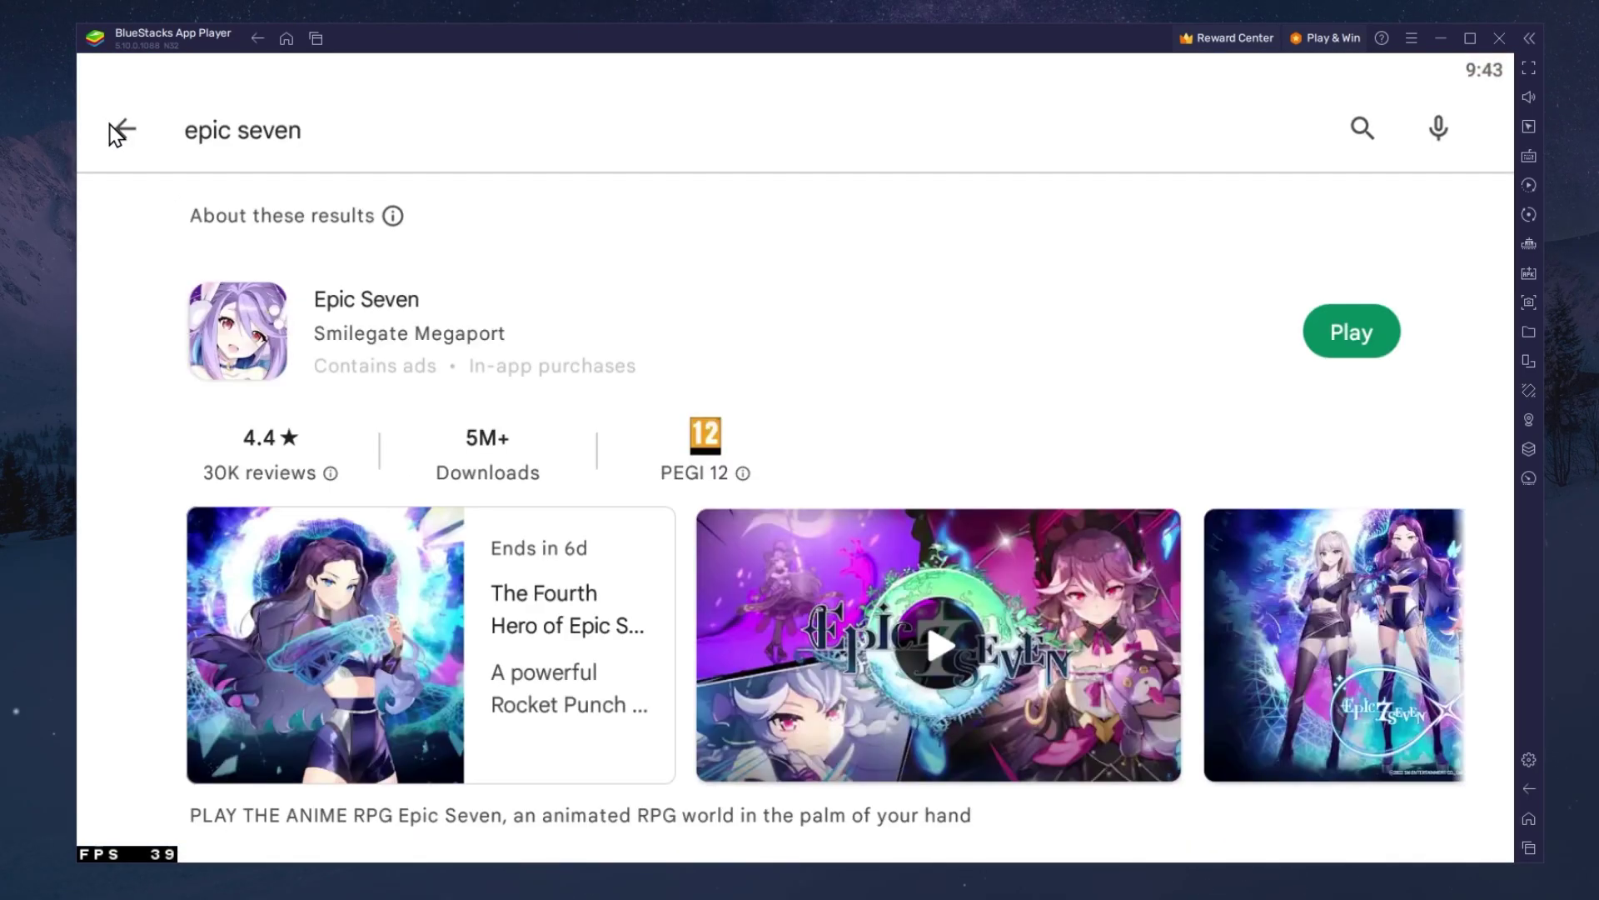
{"action": "left_click", "coordinate": [259, 146]}
{"action": "key", "text": "BackSpace"}
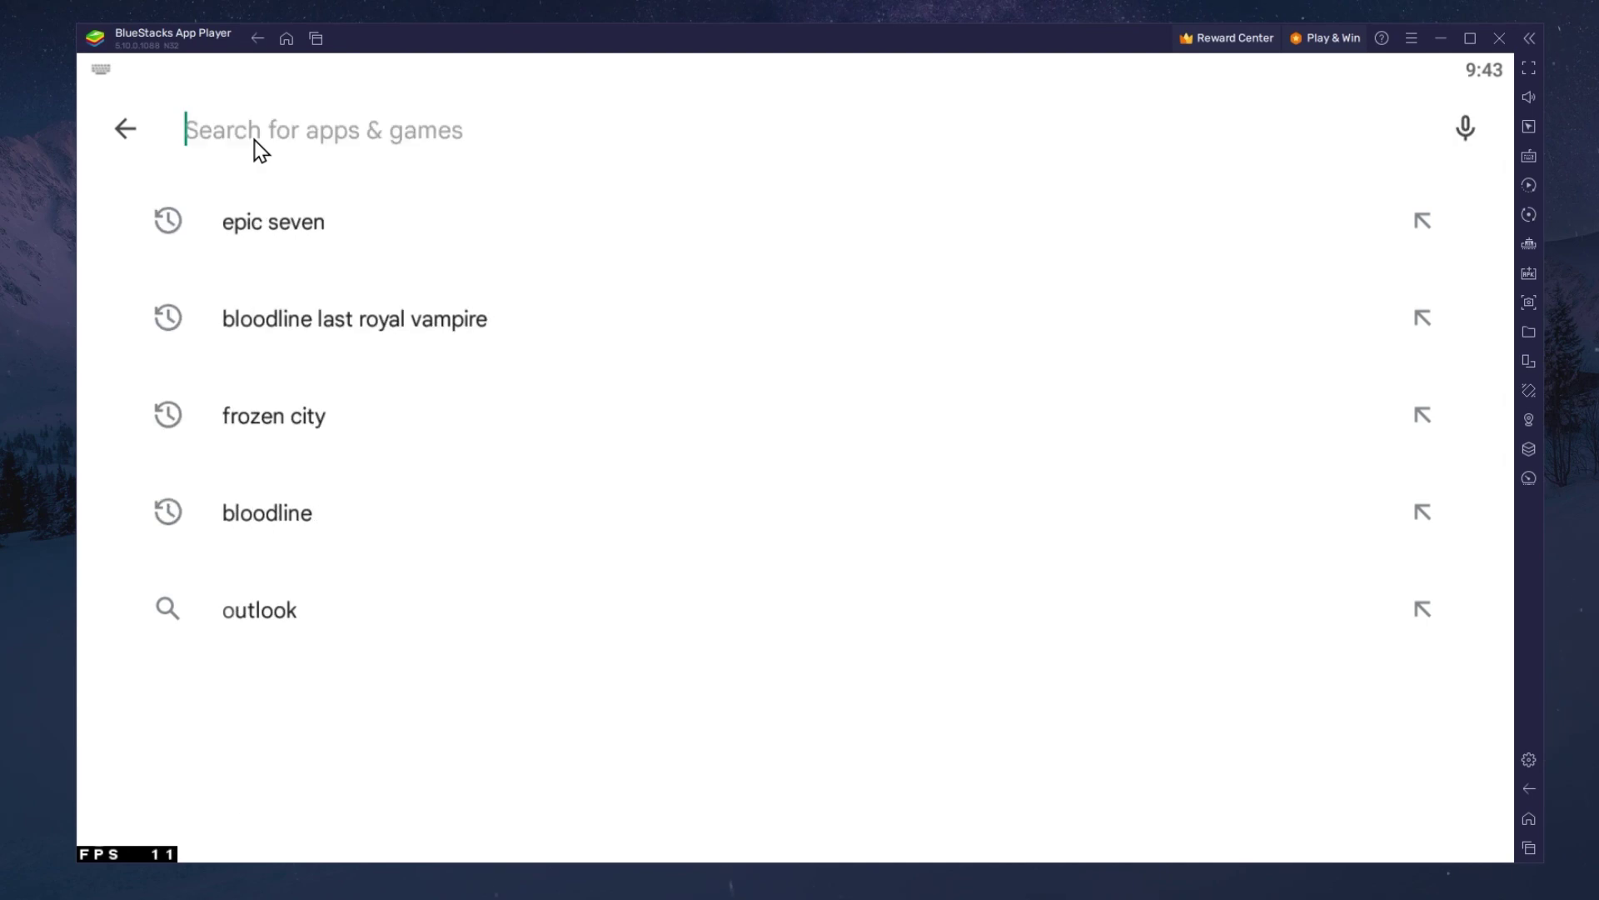
{"action": "type", "text": "pokemon go"}
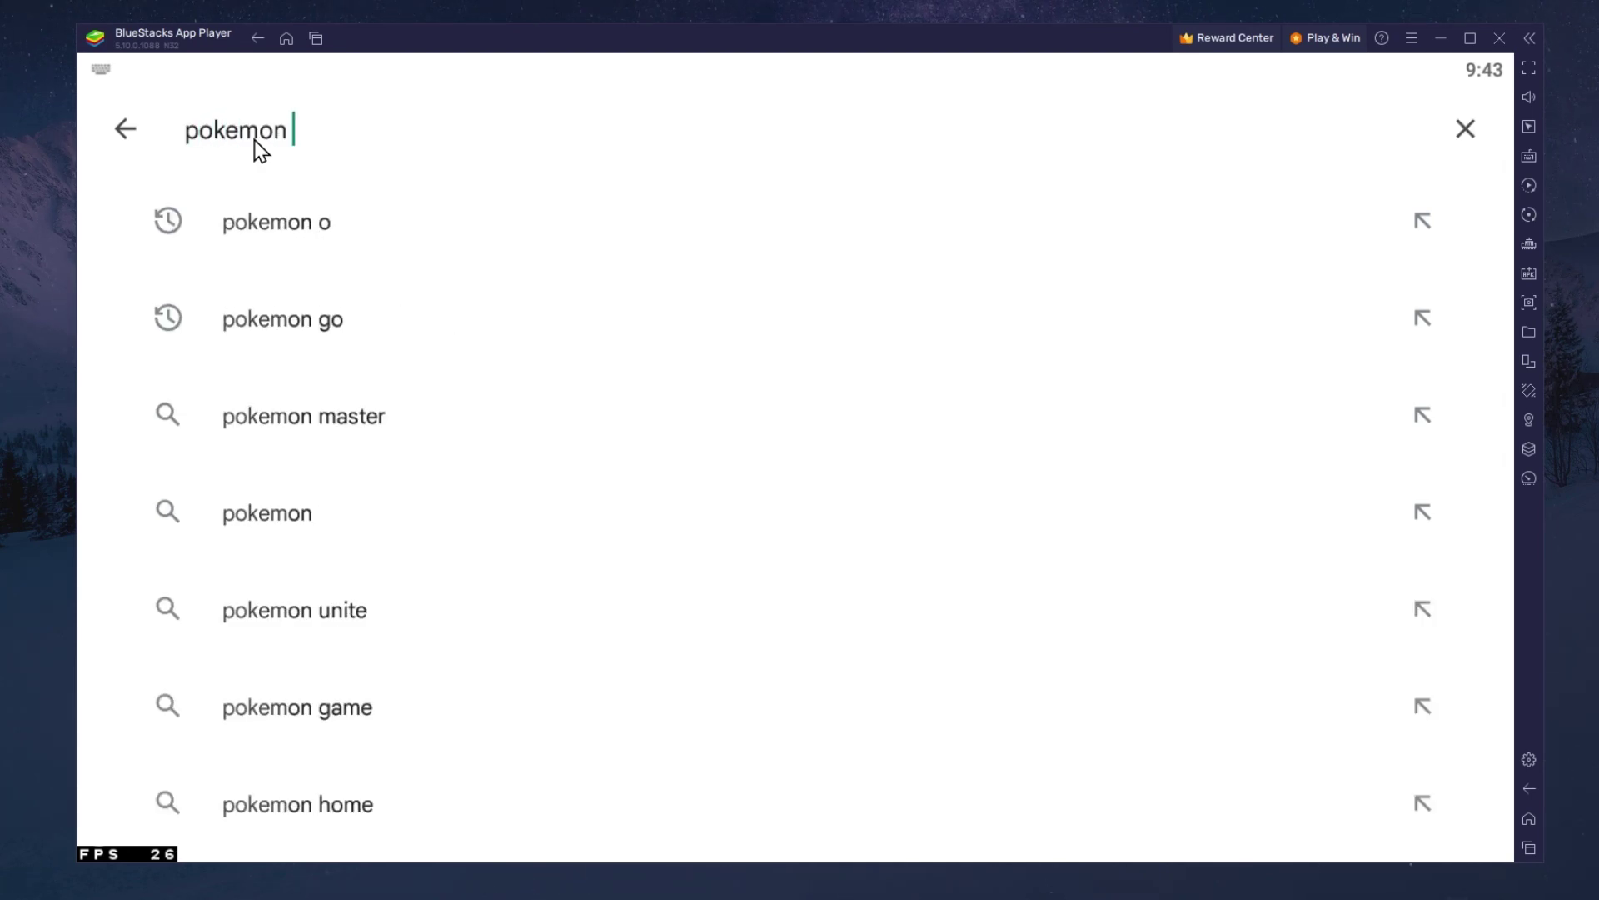
{"action": "key", "text": "Return"}
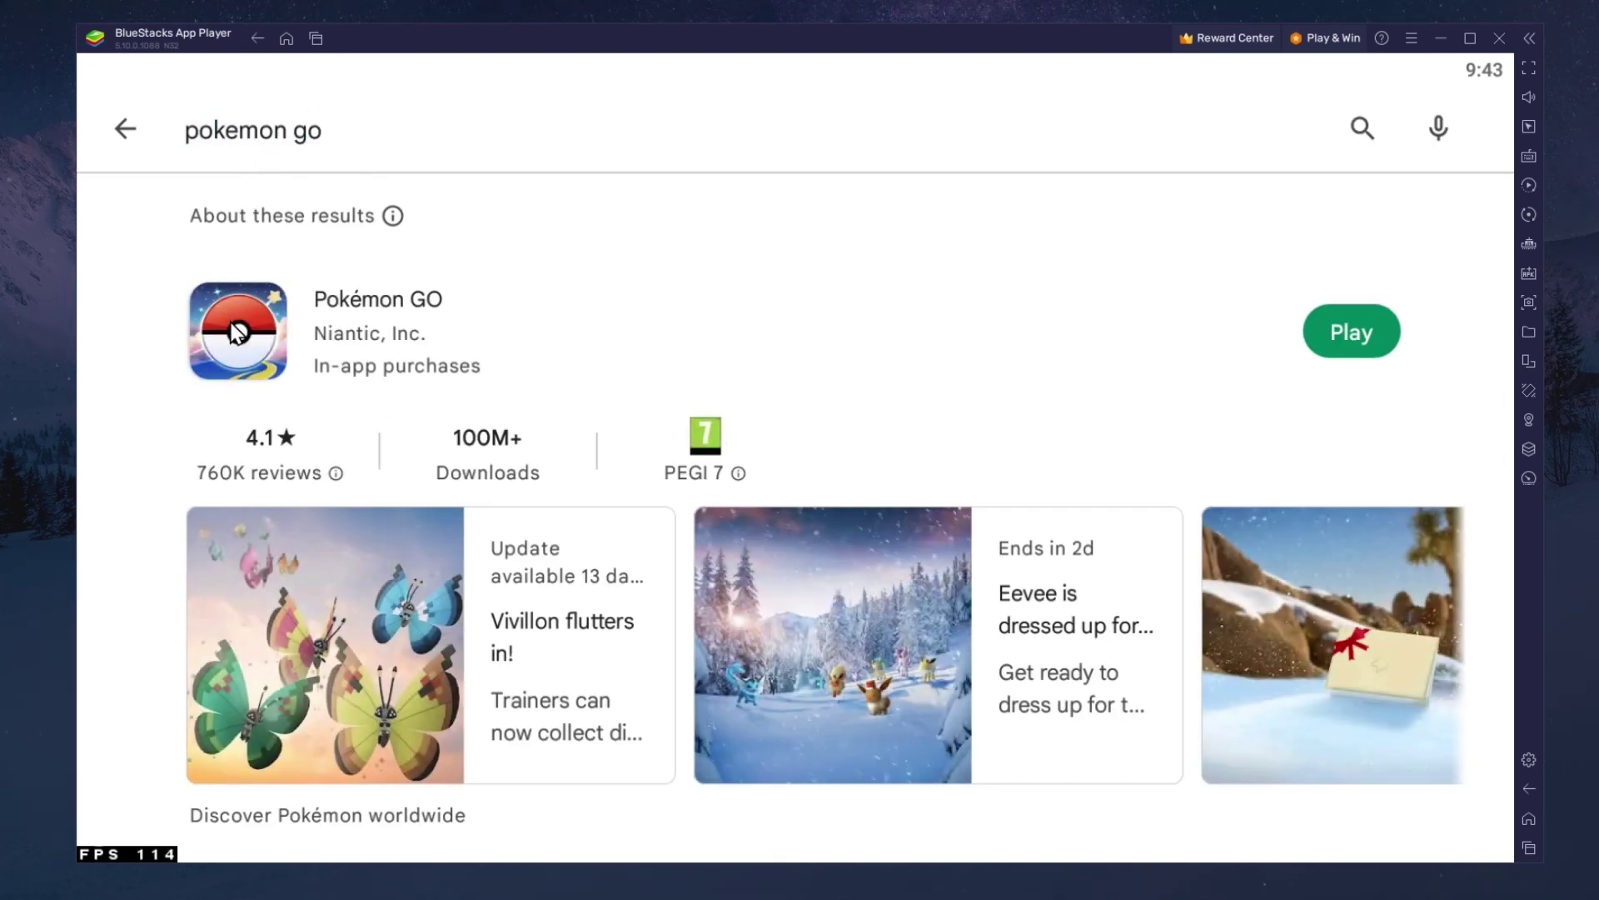
Look through Pokémon GO's store page and return to the home screen page holding the installed game.
{"action": "left_click", "coordinate": [233, 332]}
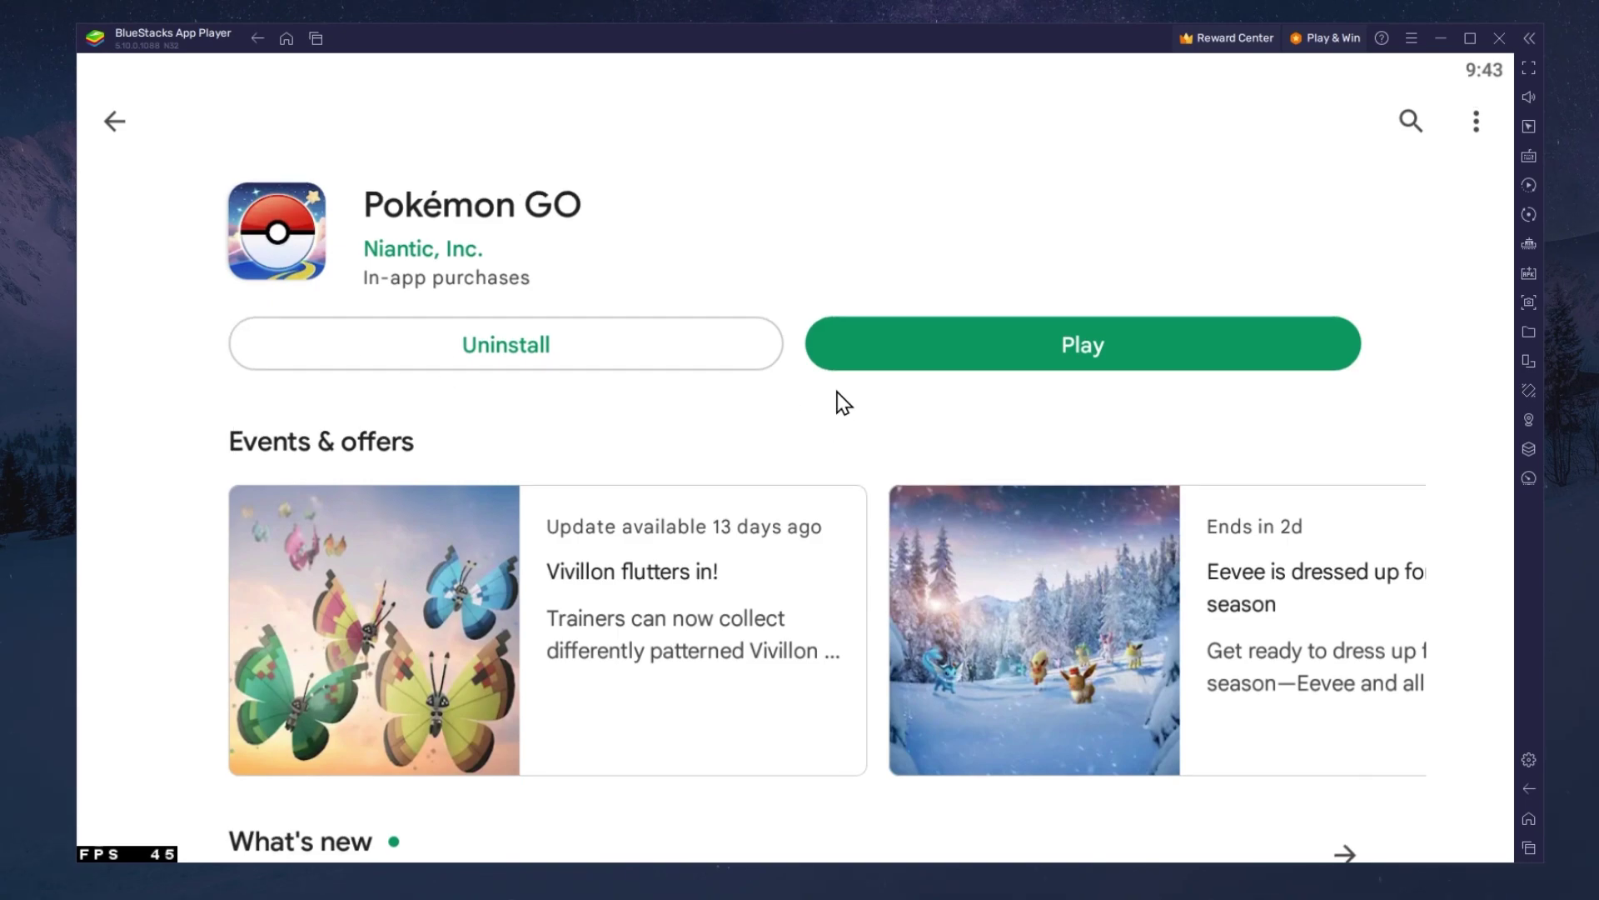
{"action": "scroll", "coordinate": [842, 400], "scroll_direction": "down", "scroll_amount": 15}
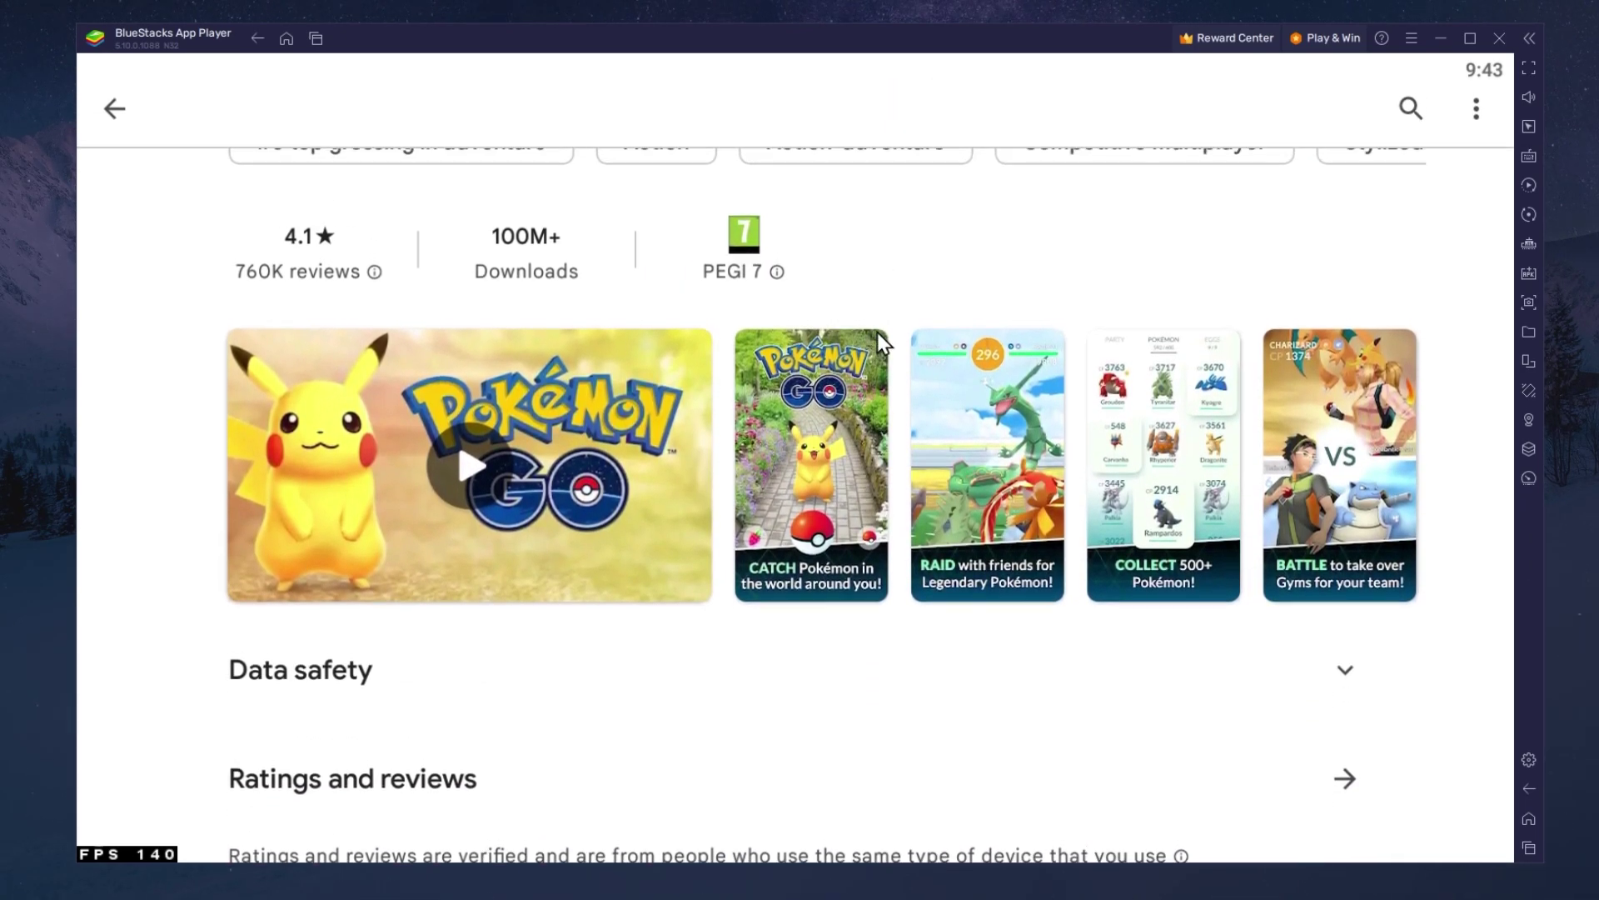
{"action": "scroll", "coordinate": [900, 433], "scroll_direction": "up", "scroll_amount": 15}
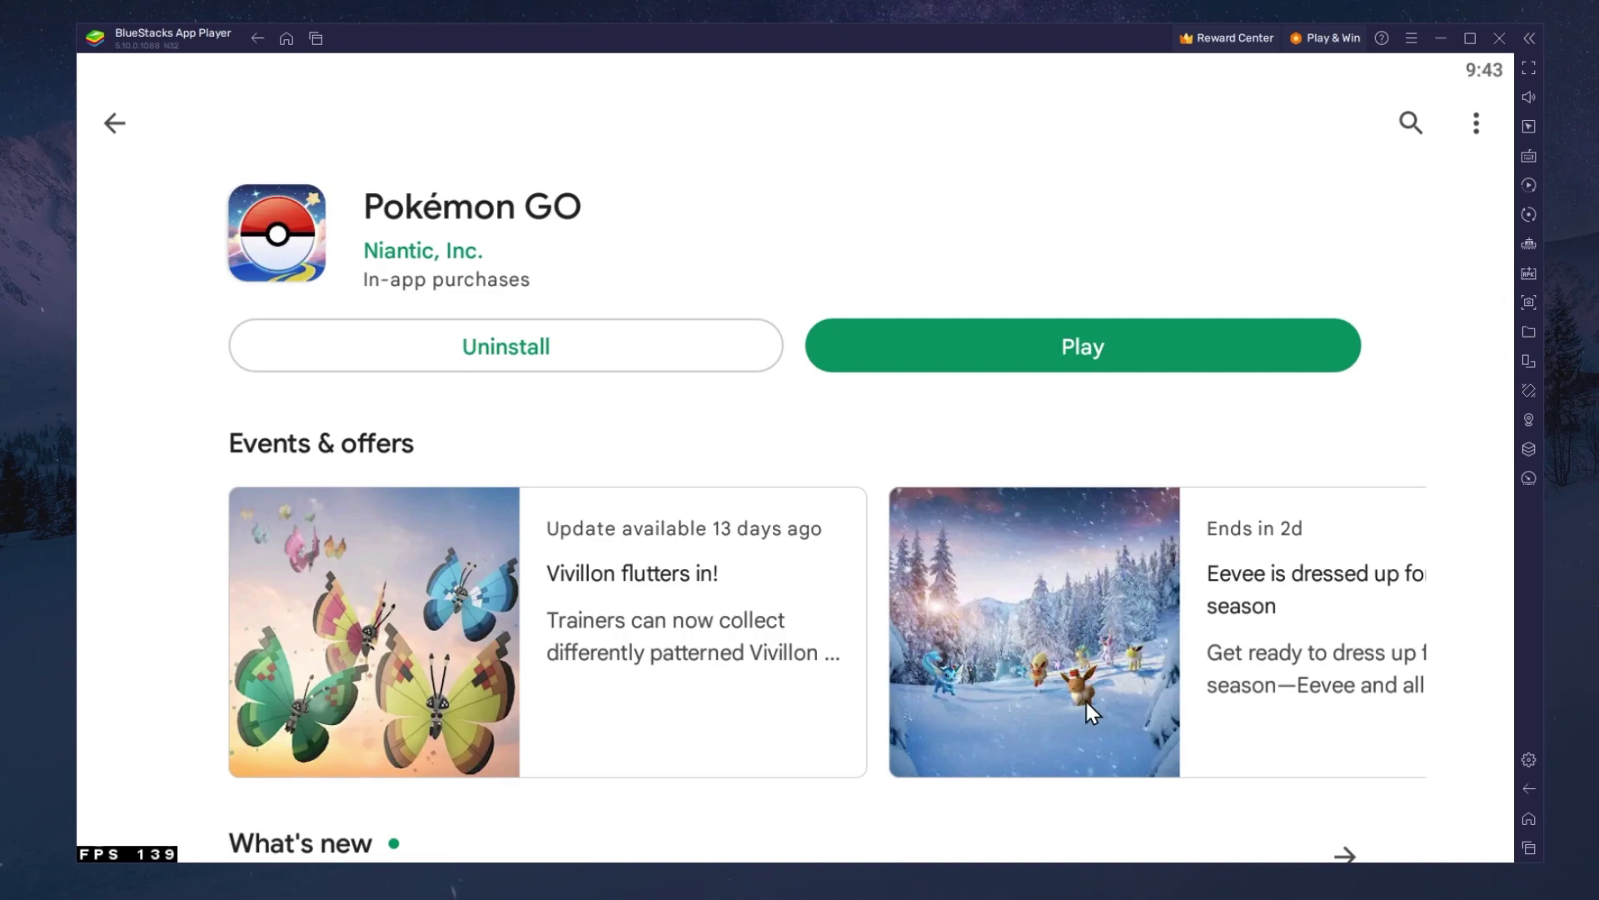
{"action": "left_click", "coordinate": [1528, 818]}
{"action": "left_click_drag", "start_coordinate": [1052, 455], "coordinate": [621, 422]}
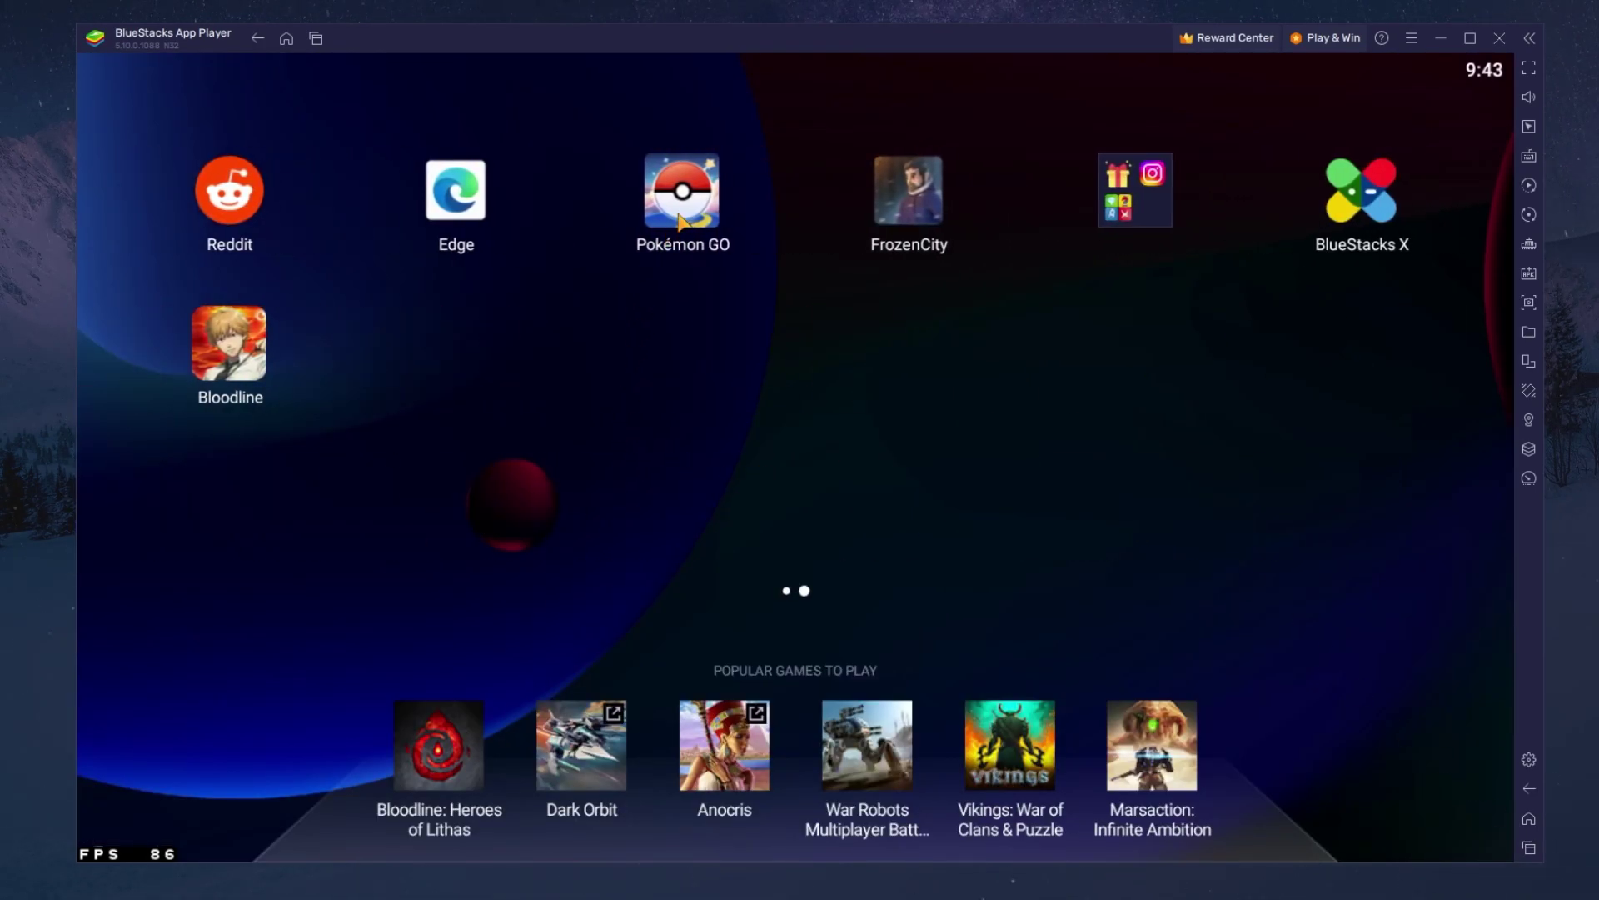
Open the BlueStacks performance settings and review the choices for CPU allocation, memory allocation and performance mode.
{"action": "left_click", "coordinate": [1529, 762]}
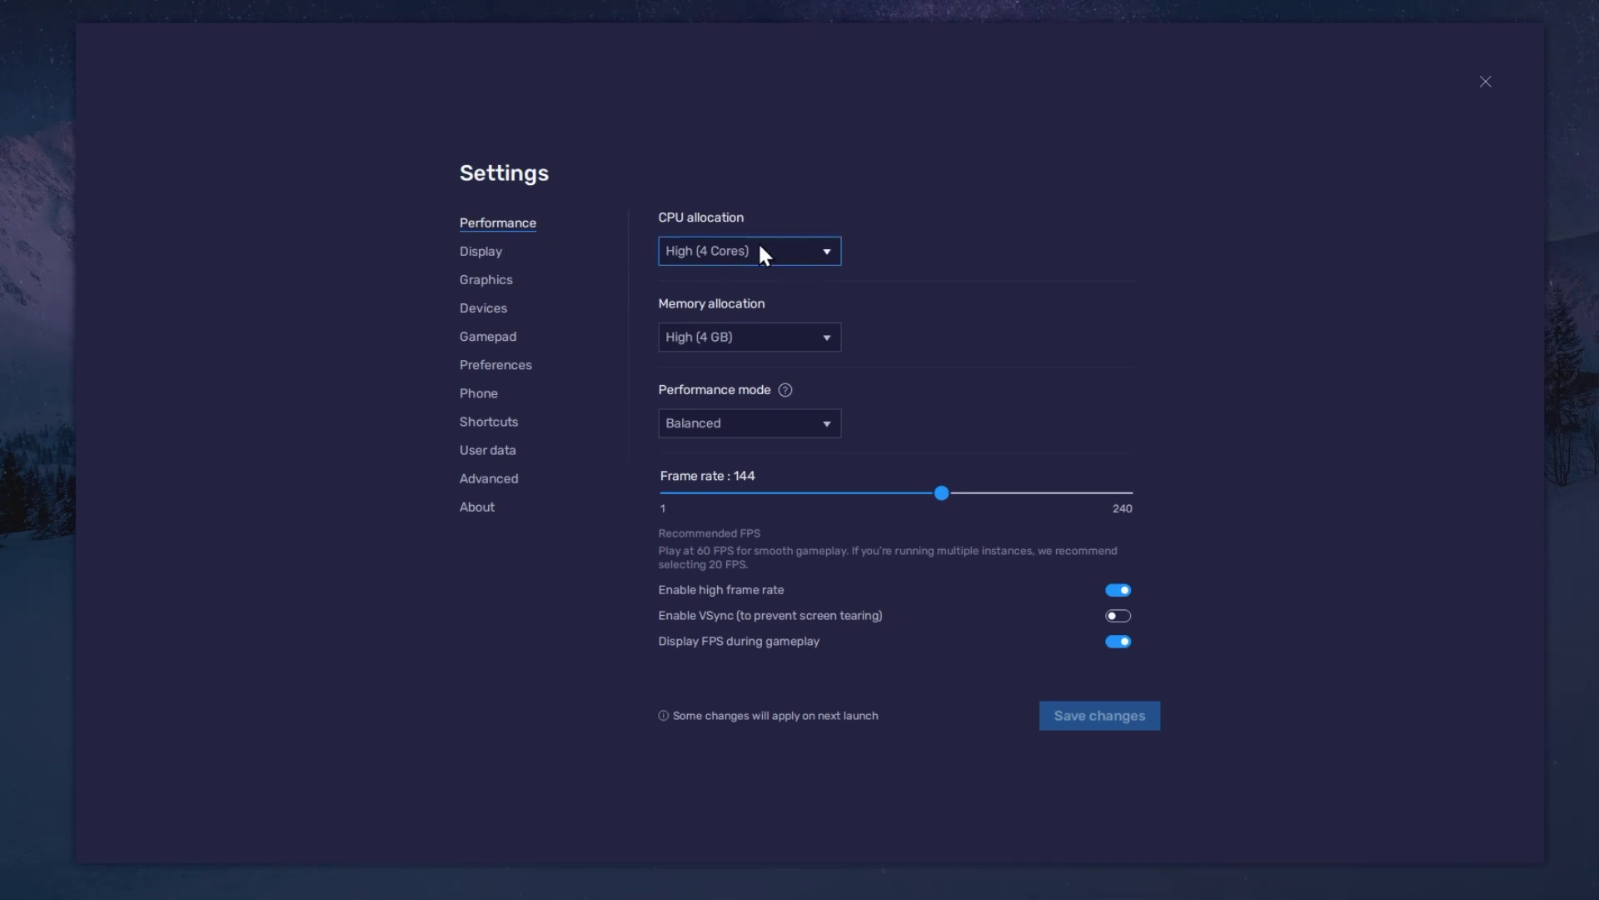
{"action": "left_click", "coordinate": [820, 250]}
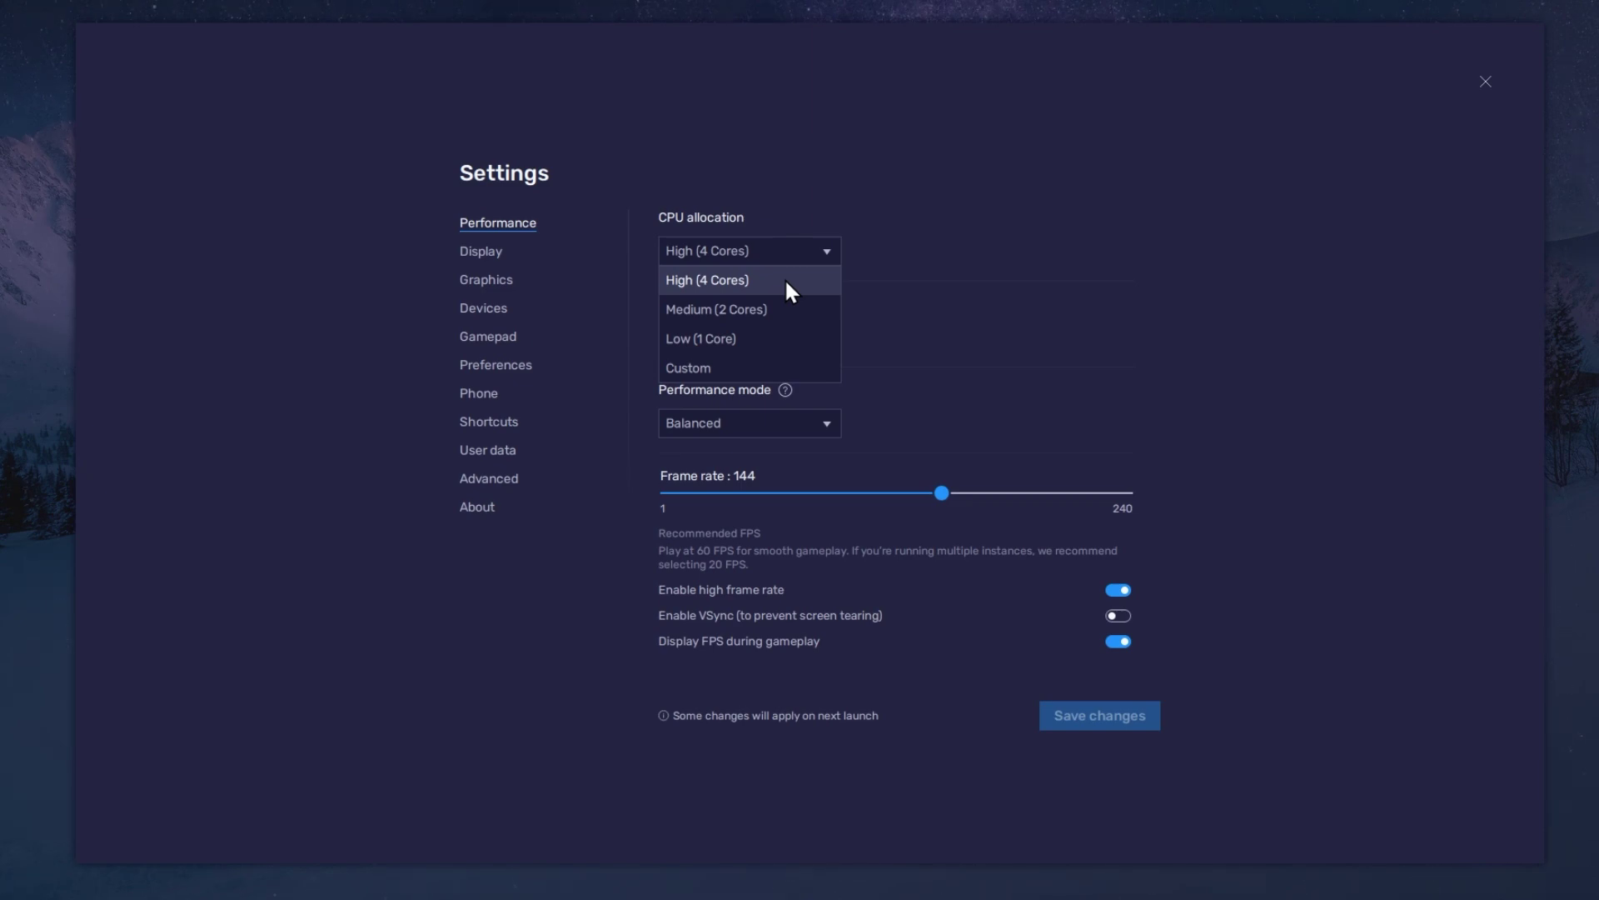
{"action": "left_click", "coordinate": [827, 250]}
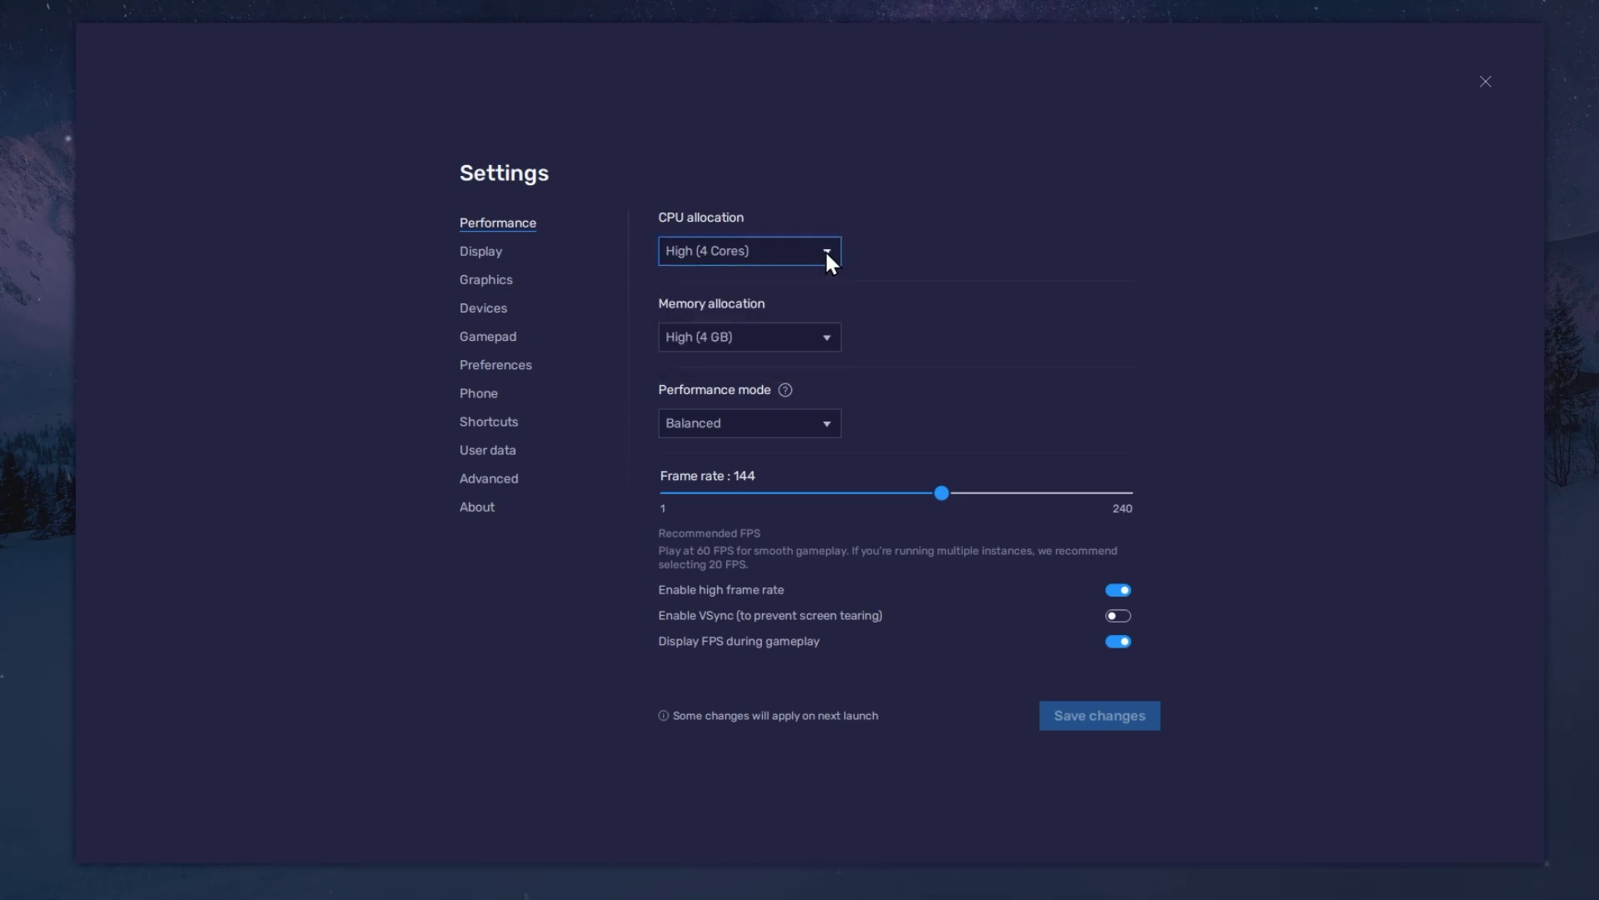
{"action": "left_click", "coordinate": [826, 337]}
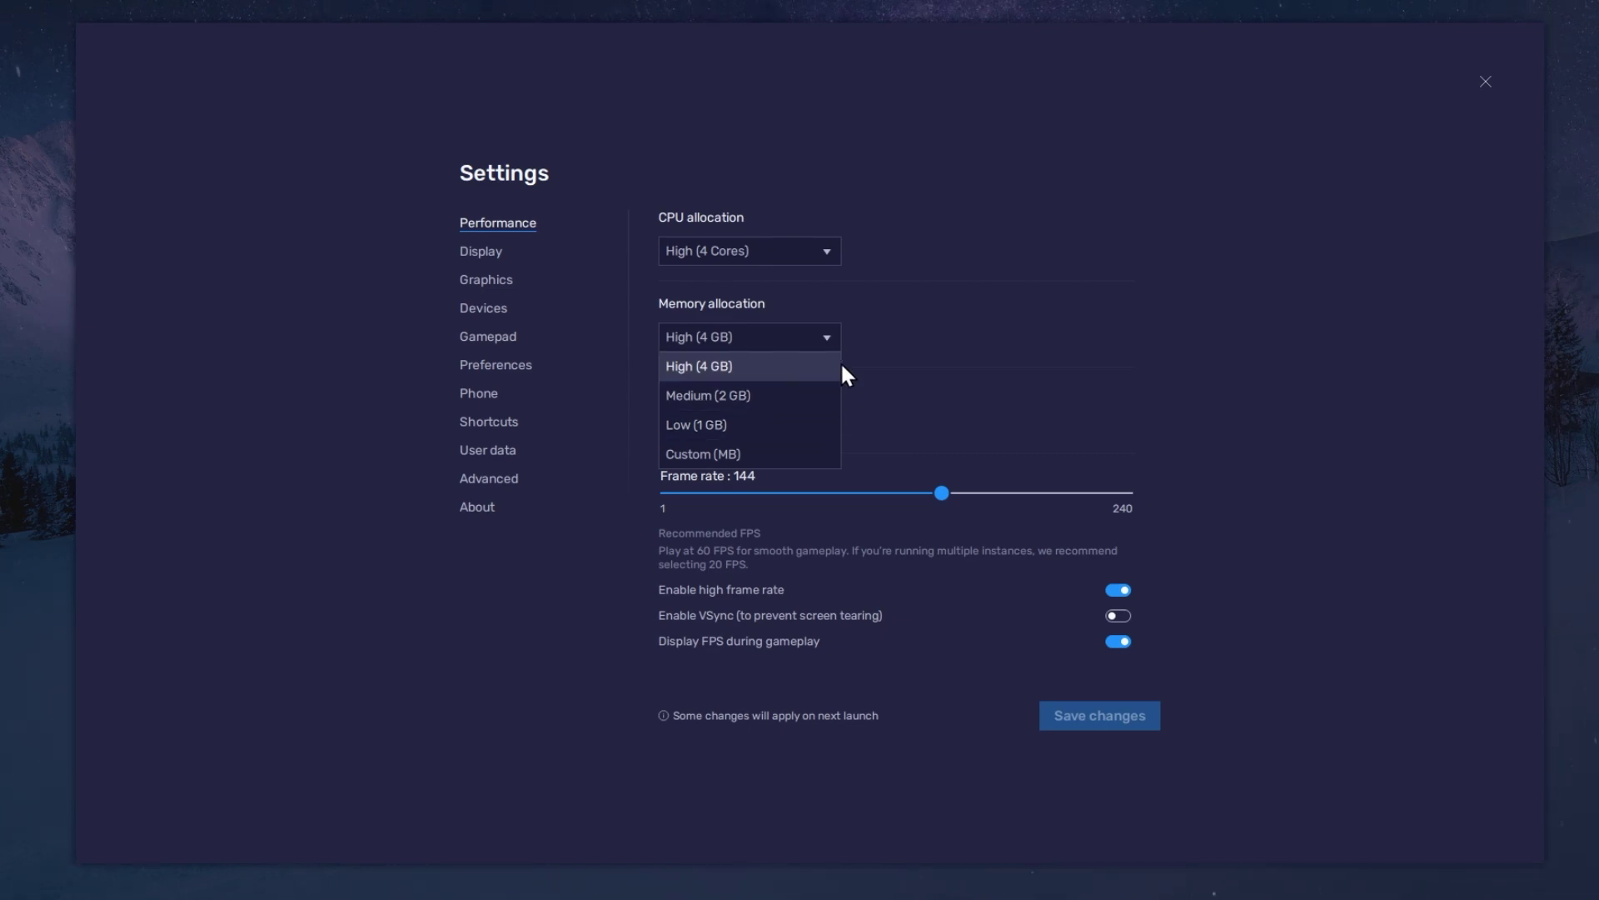
{"action": "left_click", "coordinate": [826, 333]}
{"action": "left_click", "coordinate": [826, 421]}
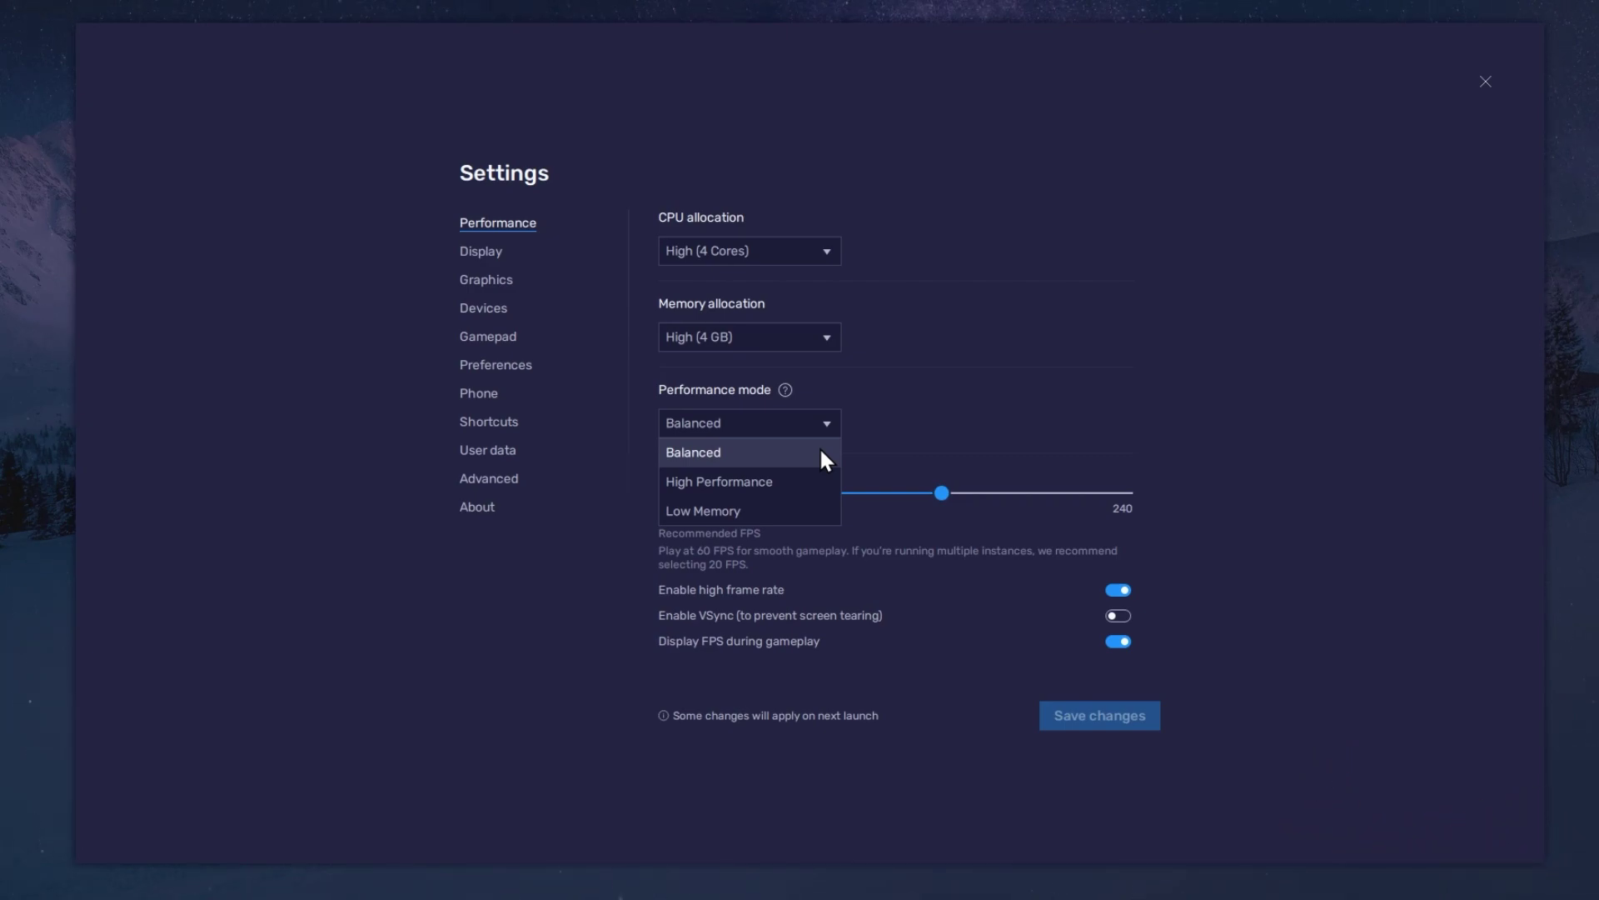
{"action": "left_click", "coordinate": [828, 423]}
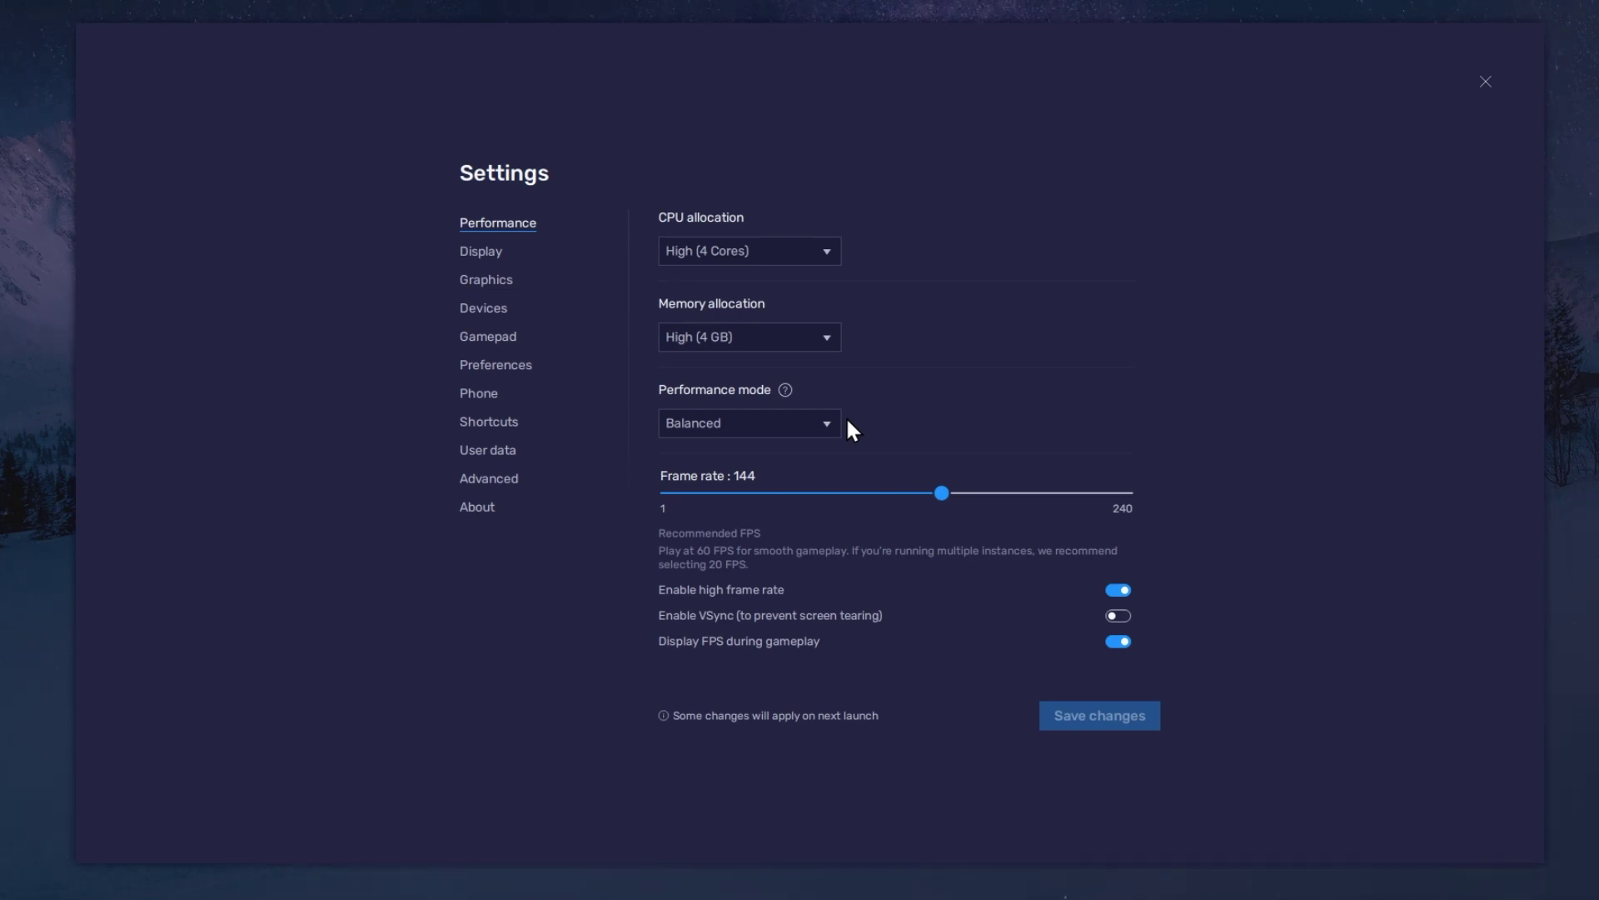
Switch high frame rate off and on again, and set the frame rate to 144.
{"action": "left_click", "coordinate": [1125, 590]}
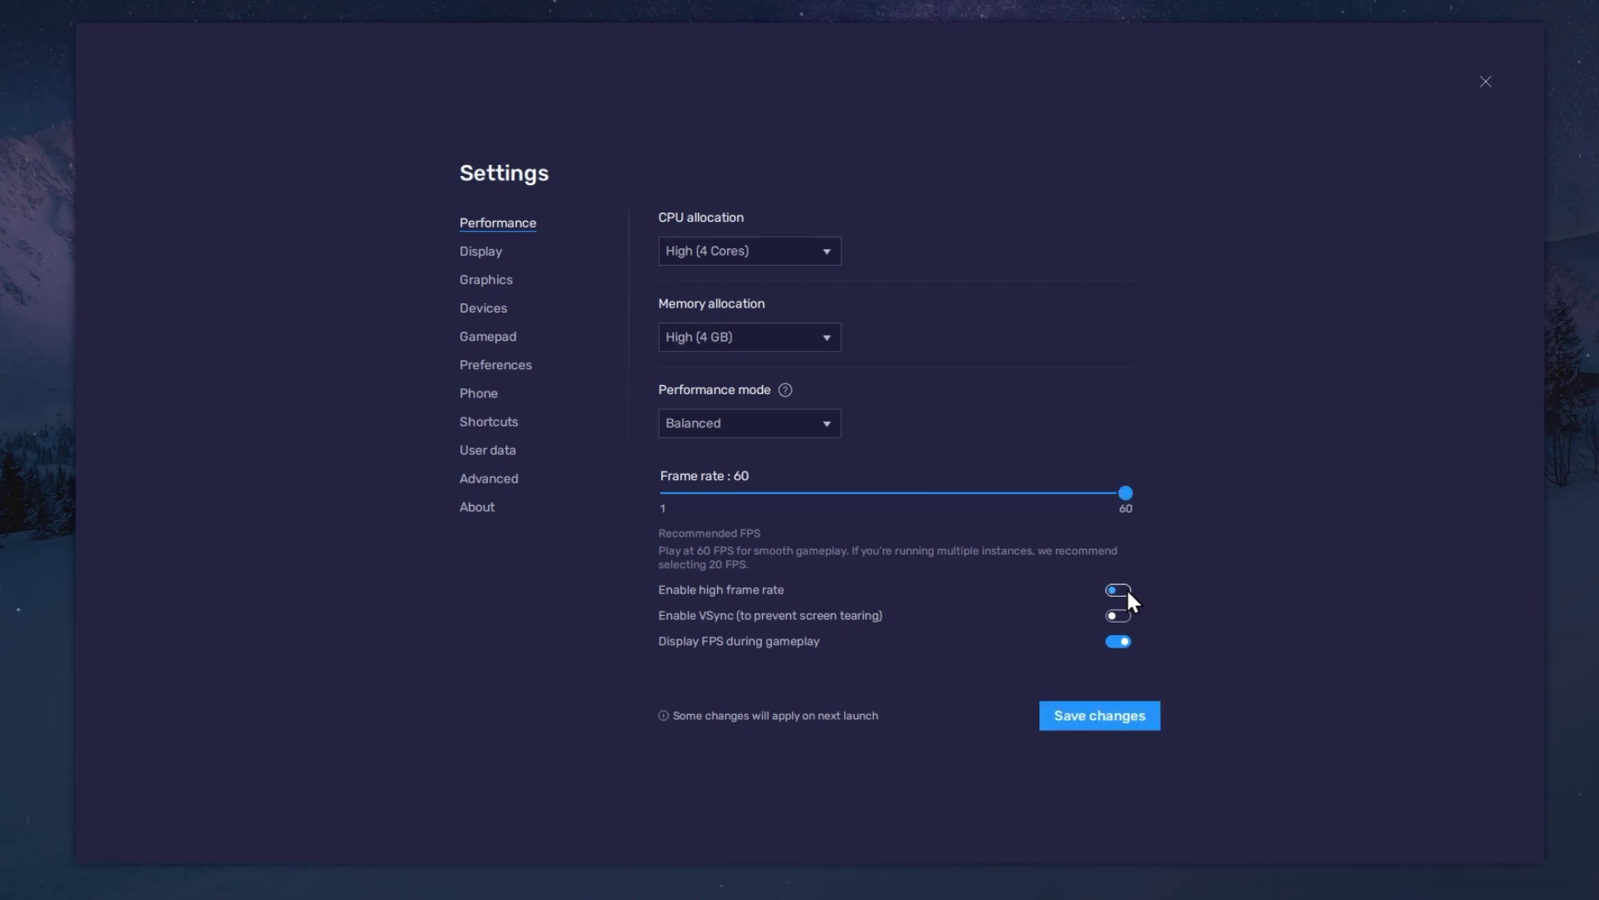
{"action": "left_click", "coordinate": [1124, 590]}
{"action": "left_click_drag", "start_coordinate": [778, 493], "coordinate": [941, 492]}
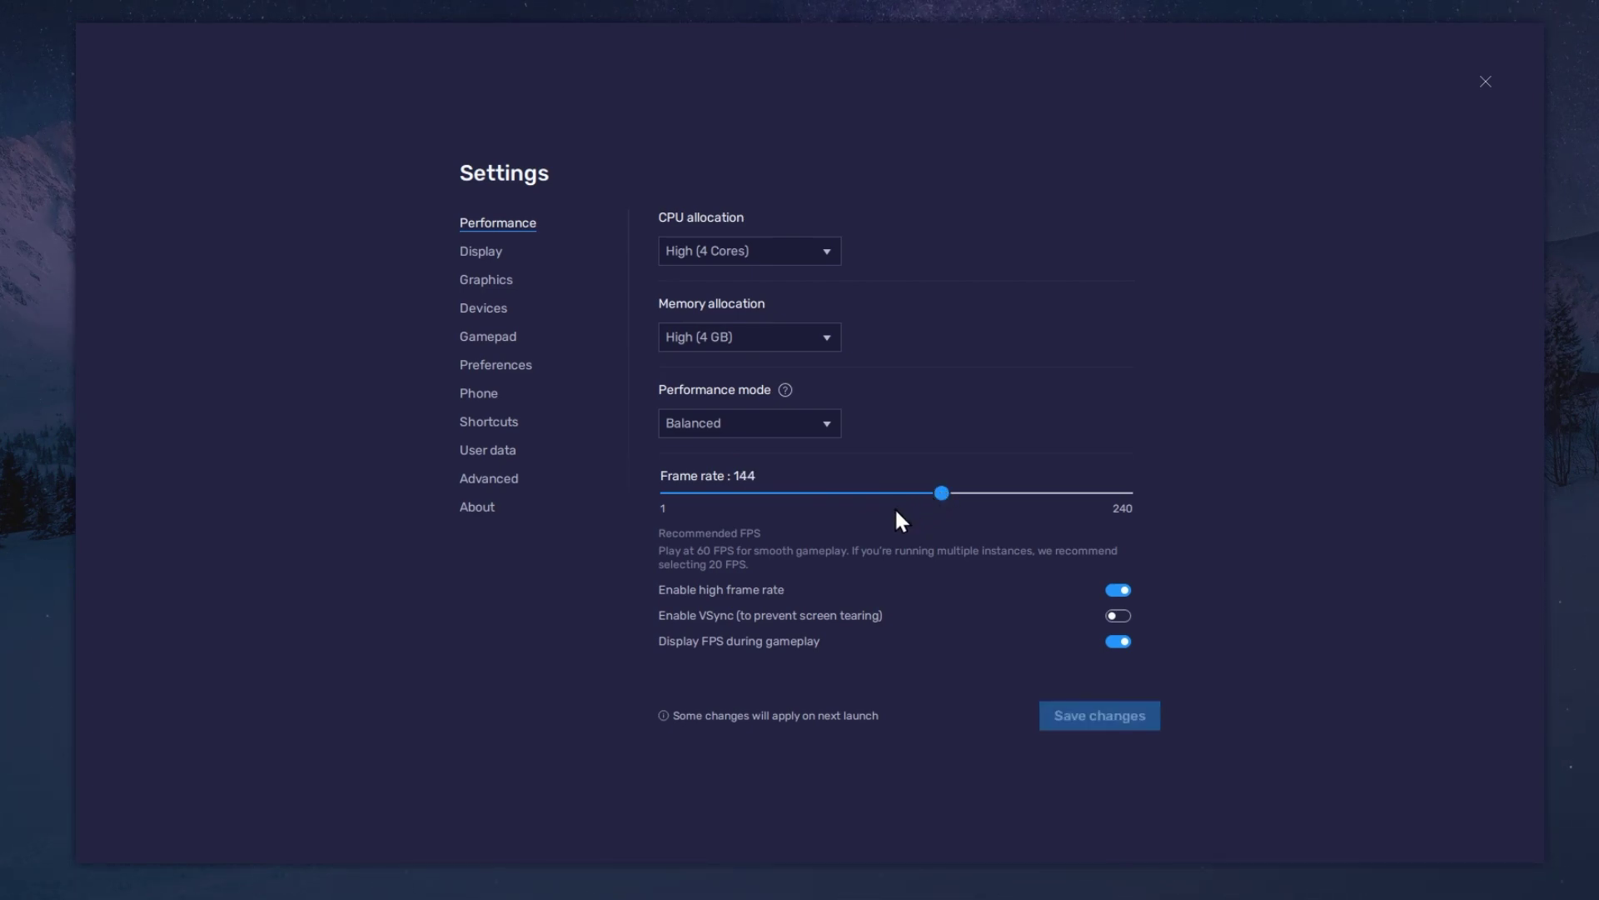
Check the monitor's available refresh rates in the Windows advanced display settings.
{"action": "right_click", "coordinate": [37, 434]}
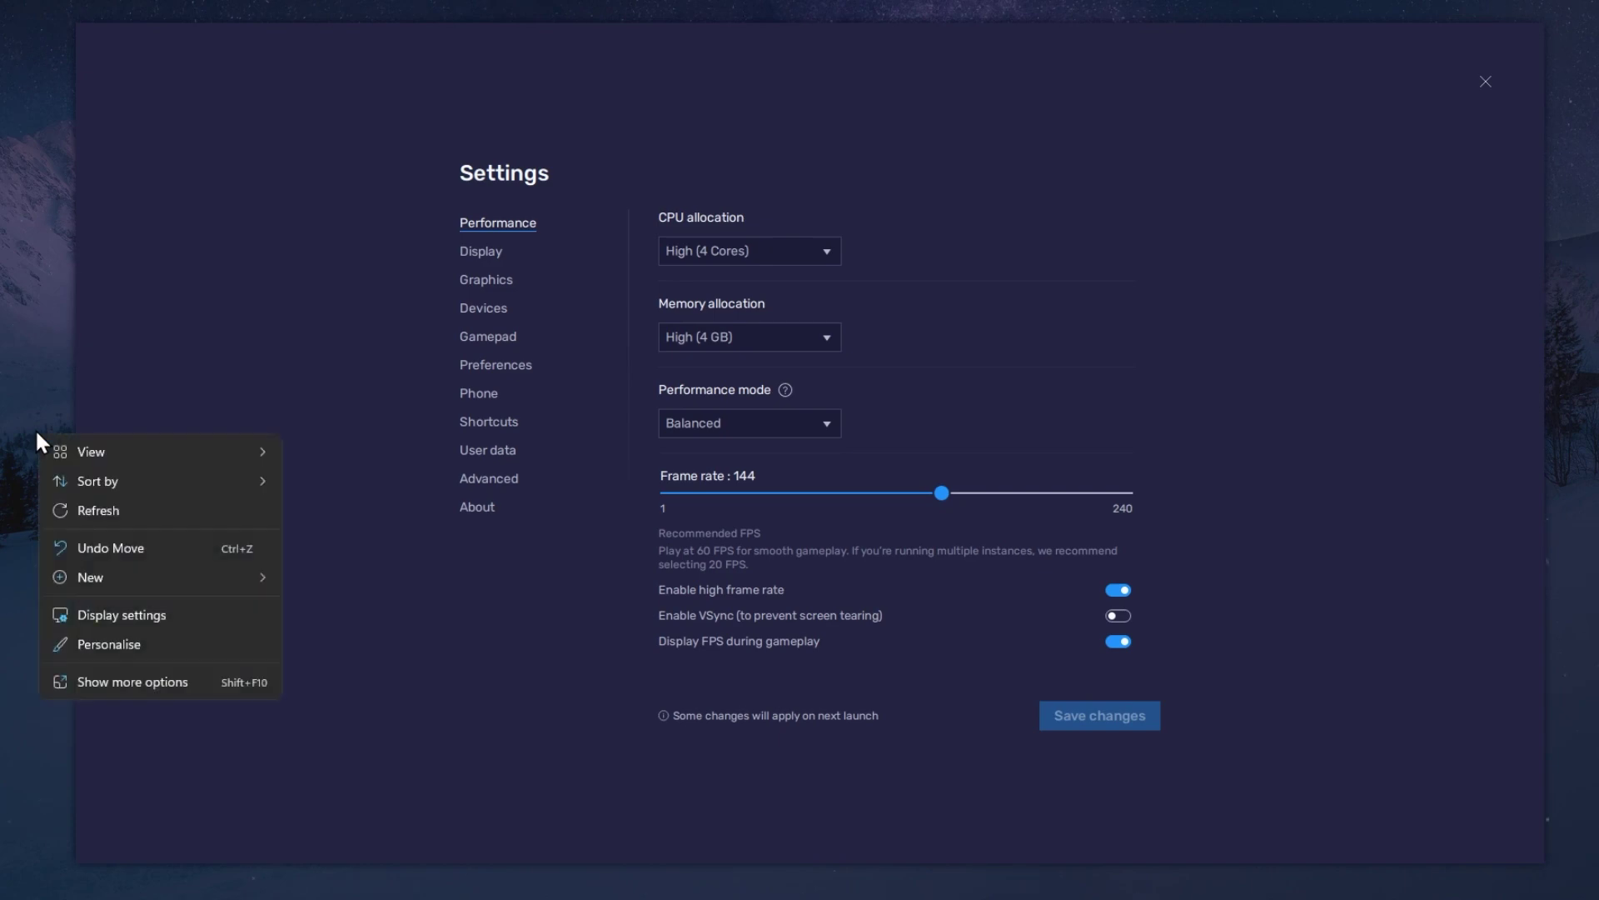
{"action": "left_click", "coordinate": [234, 616]}
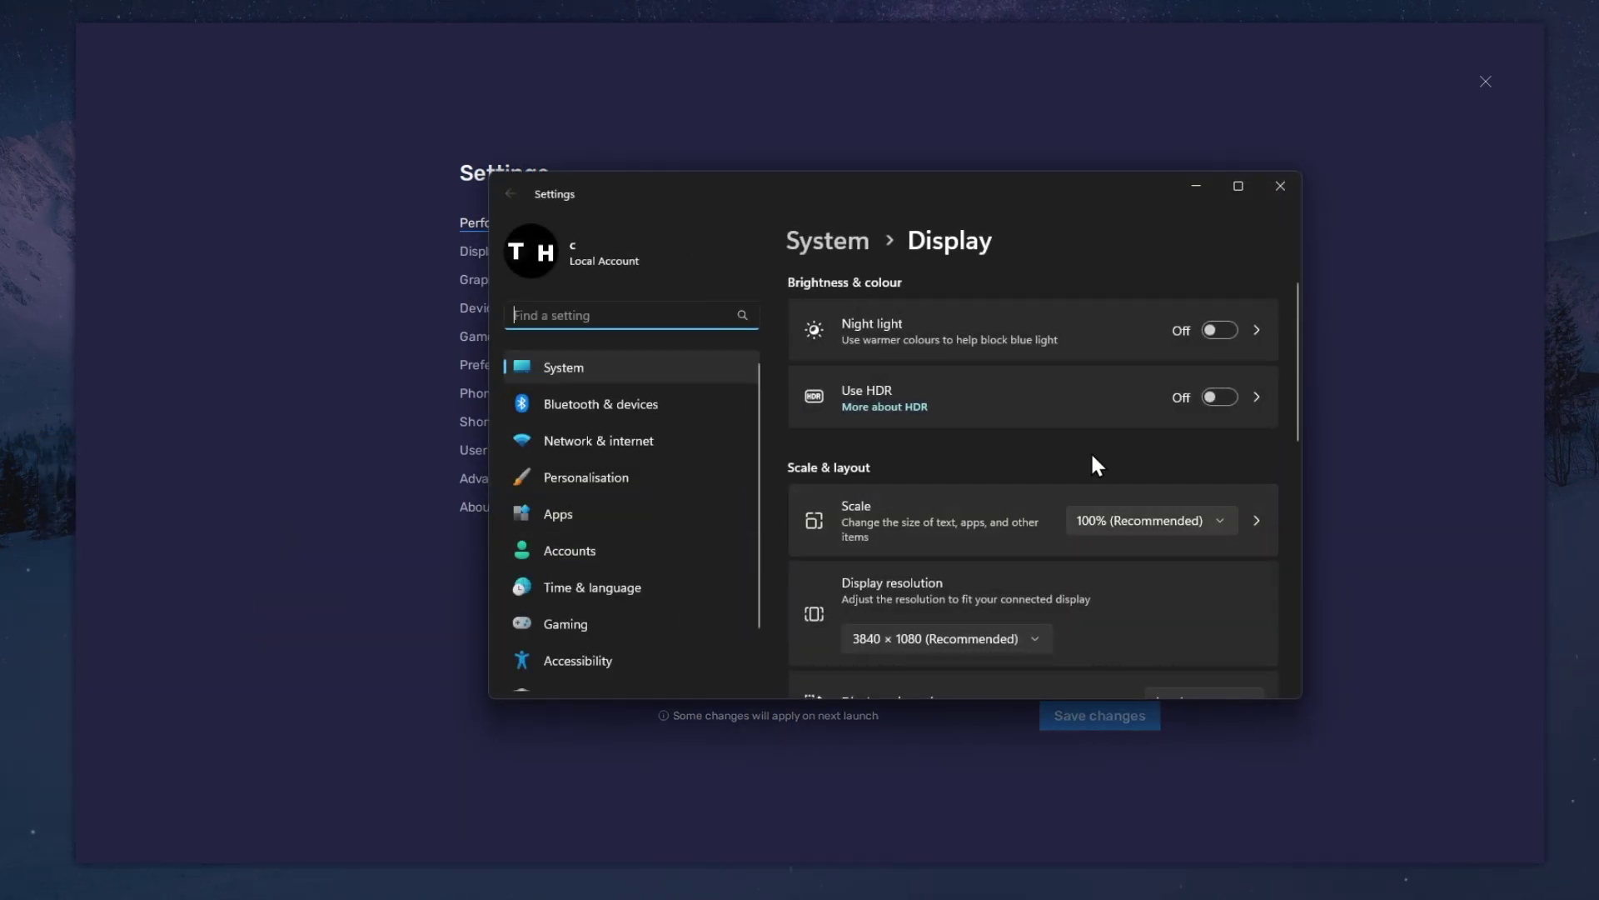
{"action": "left_click_drag", "start_coordinate": [1298, 306], "coordinate": [1292, 481]}
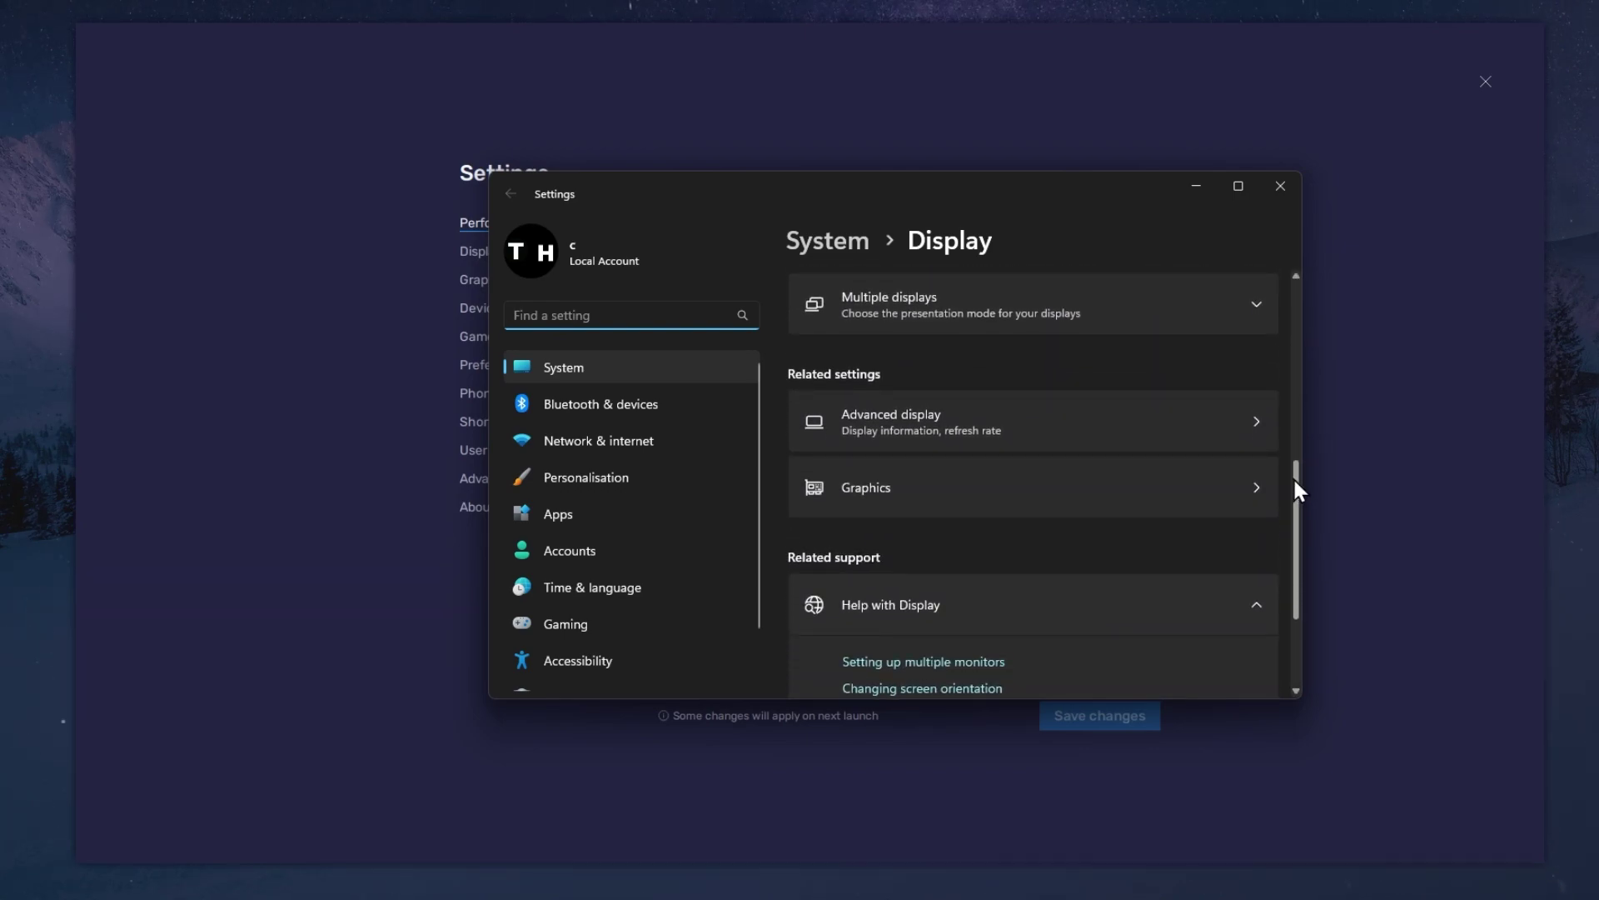
{"action": "left_click", "coordinate": [1056, 429]}
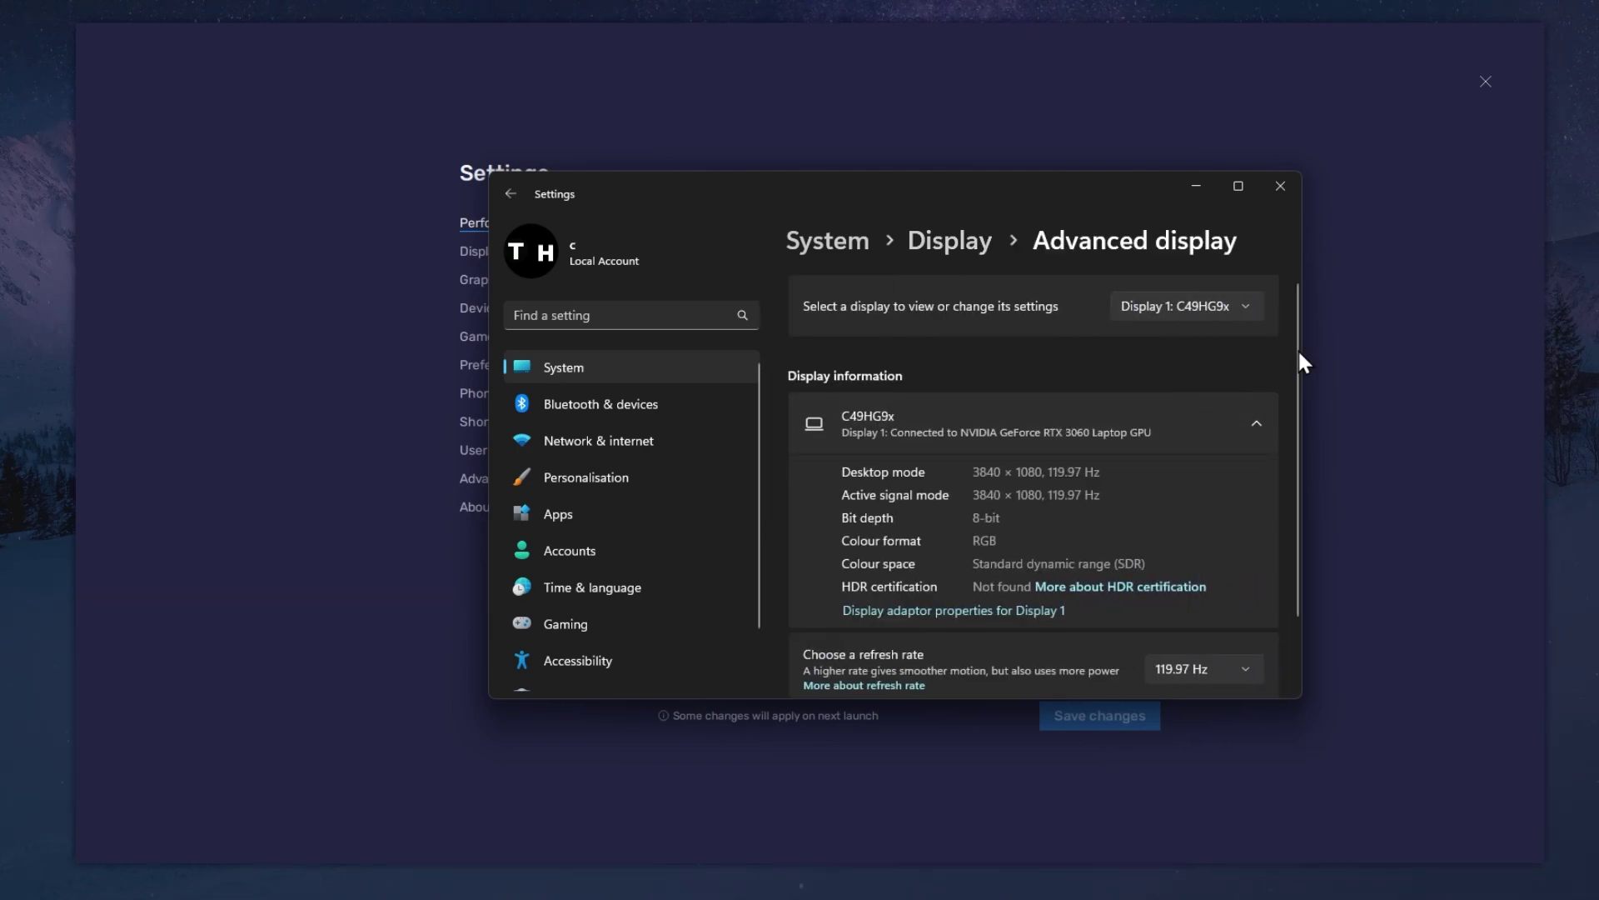
{"action": "left_click_drag", "start_coordinate": [1300, 345], "coordinate": [1286, 436]}
{"action": "left_click", "coordinate": [1242, 583]}
{"action": "left_click", "coordinate": [1234, 612]}
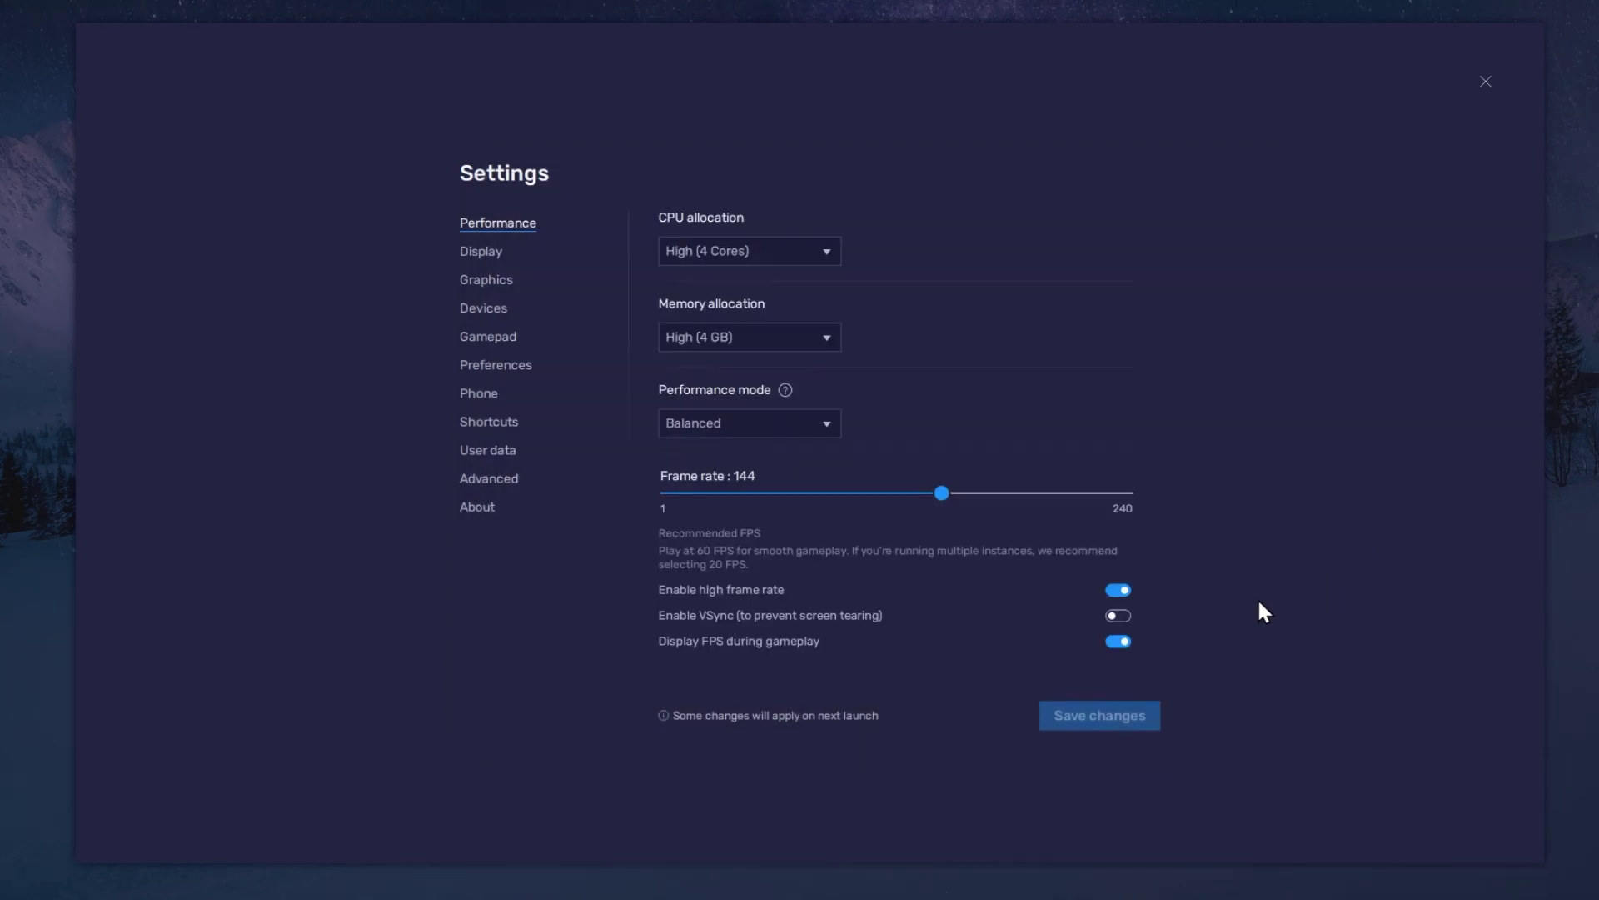
Toggle the gameplay FPS display off and on, review the display resolution orientations and close the BlueStacks settings.
{"action": "left_click", "coordinate": [1112, 641]}
{"action": "left_click", "coordinate": [1112, 641]}
{"action": "left_click", "coordinate": [464, 253]}
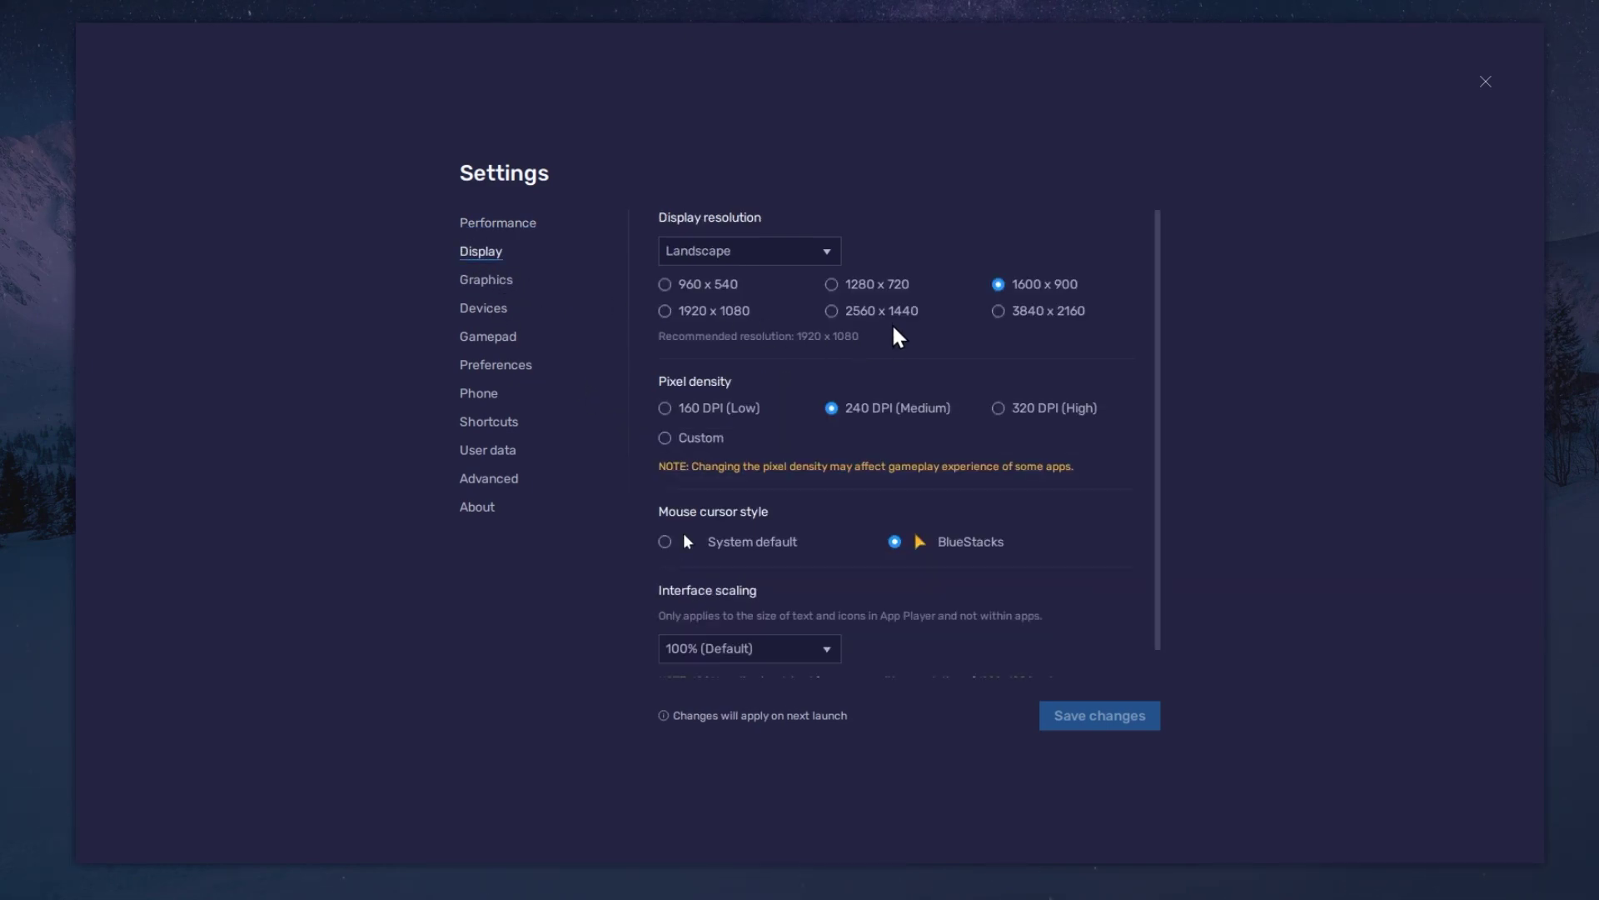
{"action": "left_click", "coordinate": [783, 252]}
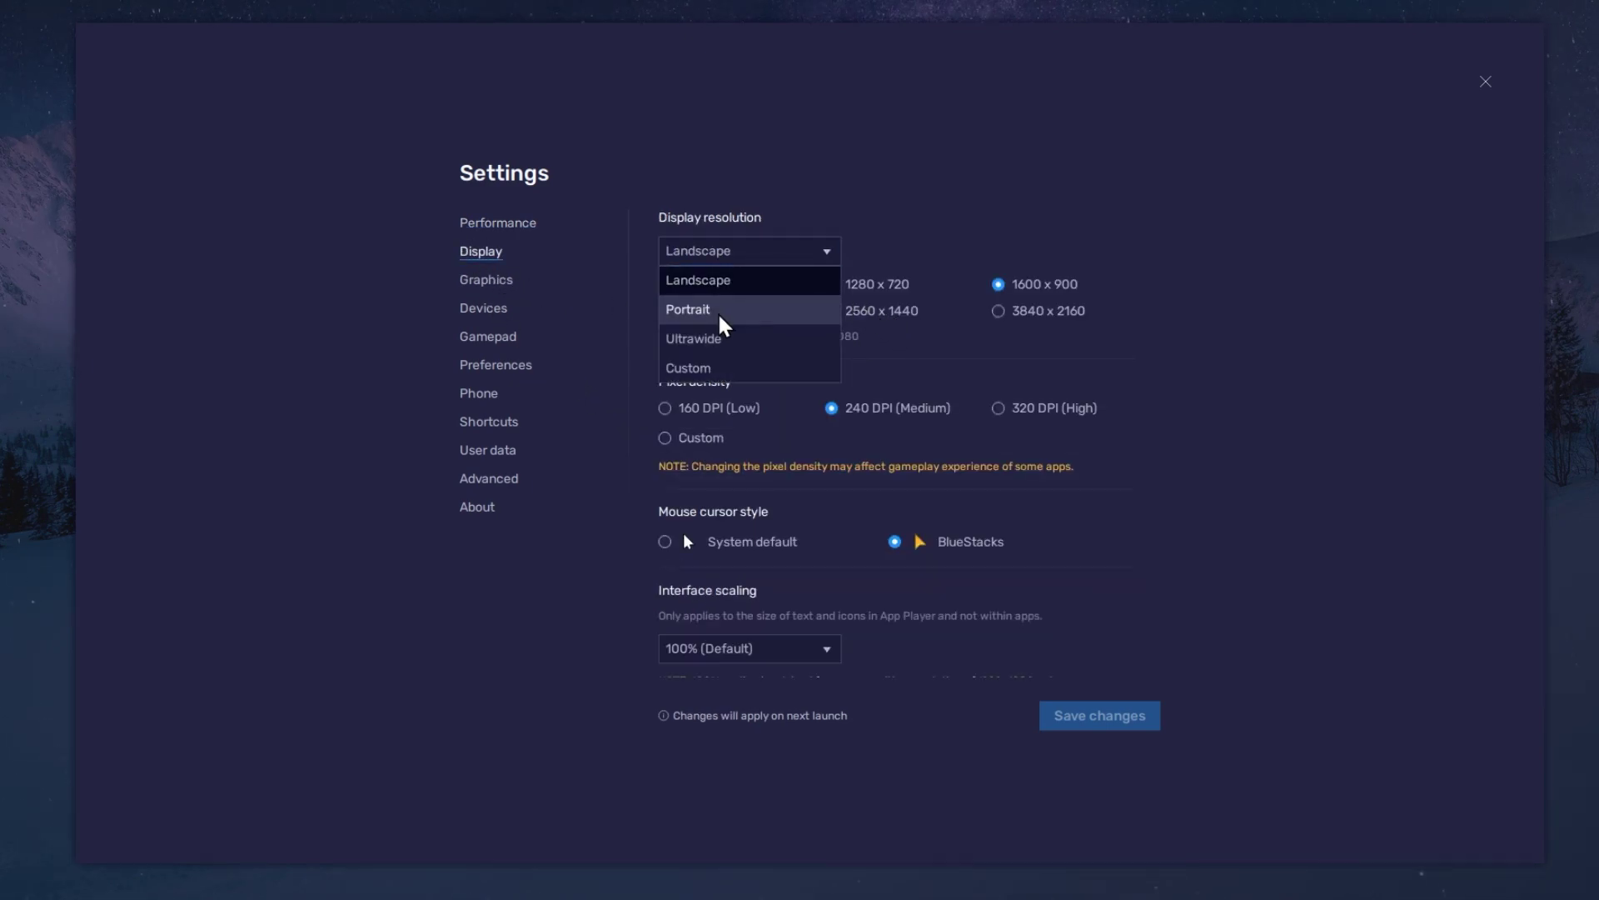
{"action": "left_click", "coordinate": [946, 232]}
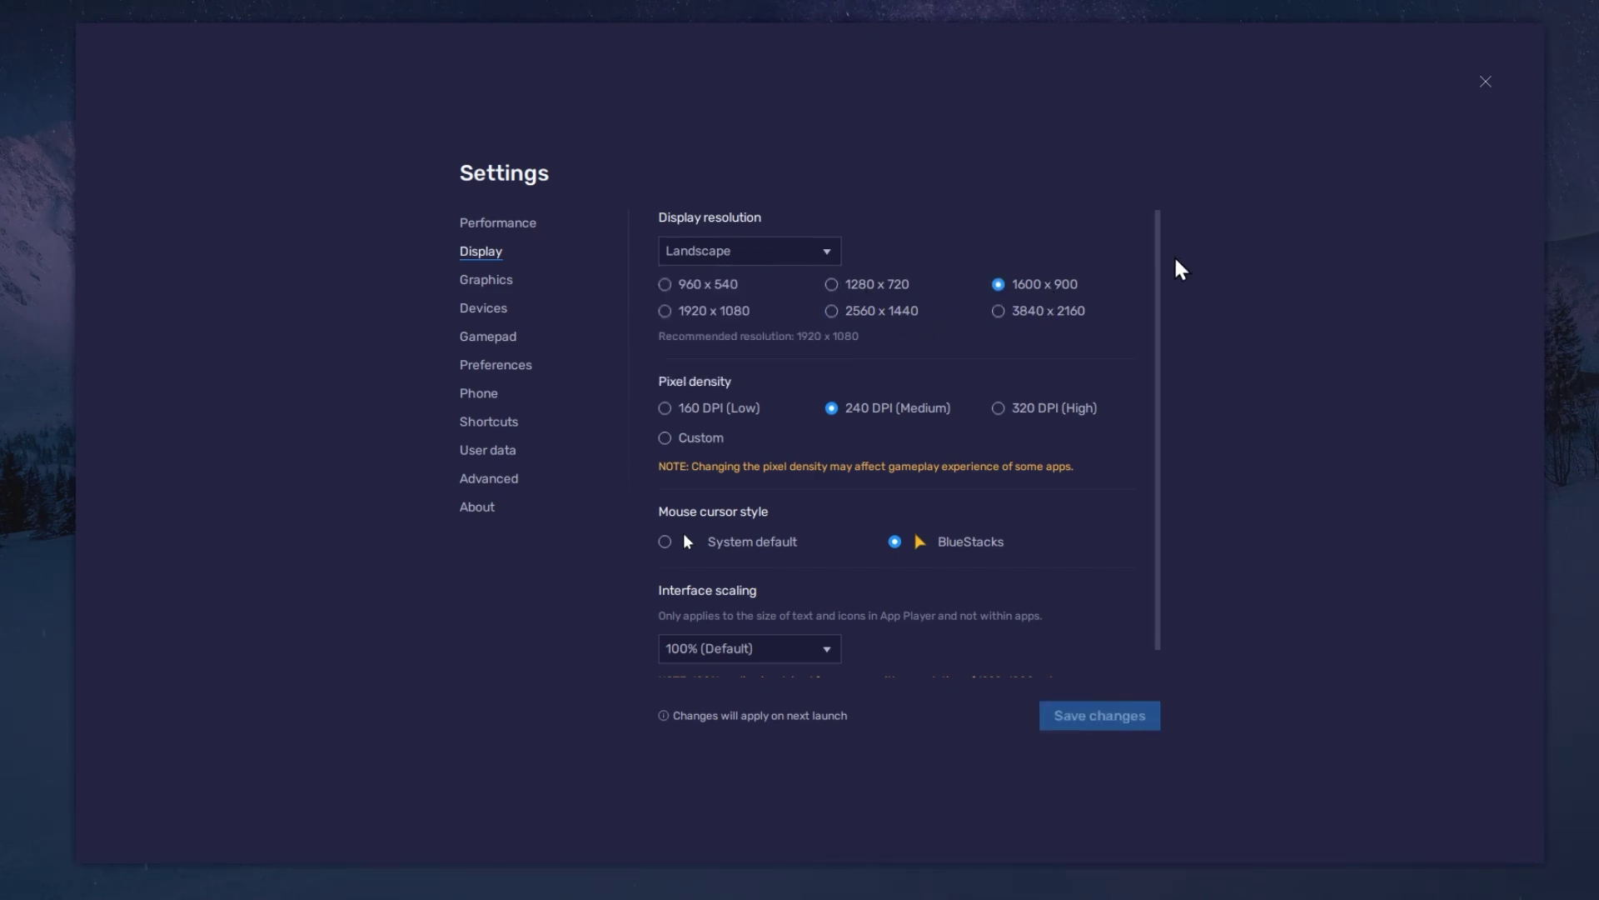
{"action": "left_click", "coordinate": [1485, 81]}
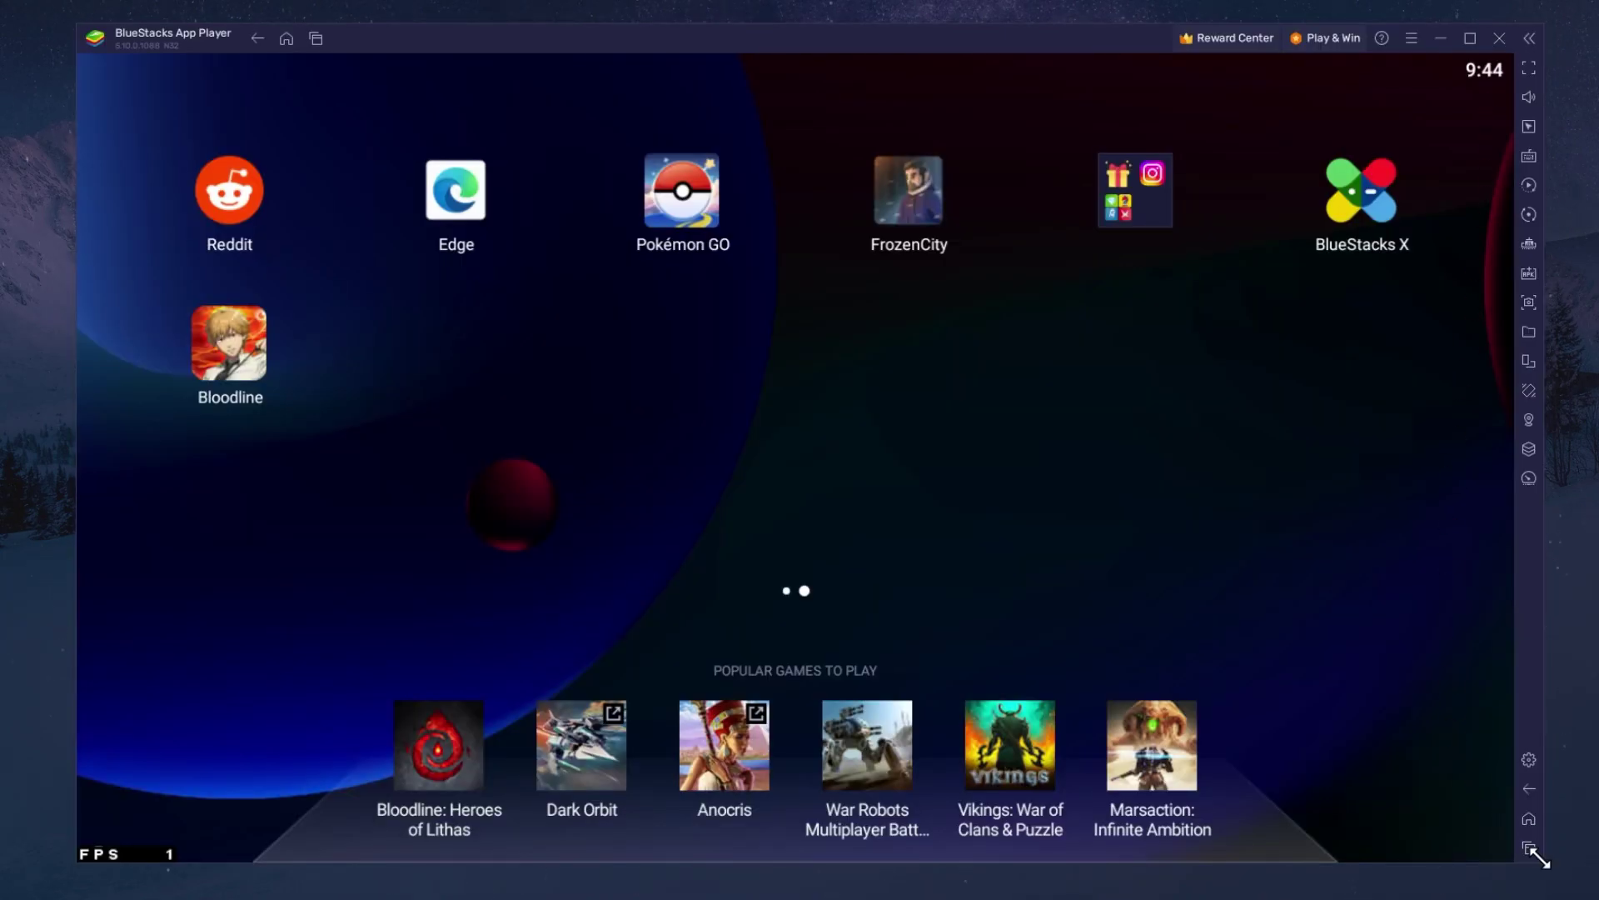
Make the emulator window slightly smaller, launch Pokémon GO and close the Windows display settings behind it.
{"action": "mouse_move", "coordinate": [1539, 858]}
{"action": "left_mouse_down"}
{"action": "mouse_move", "coordinate": [1510, 829]}
{"action": "mouse_move", "coordinate": [1538, 858]}
{"action": "left_mouse_up"}
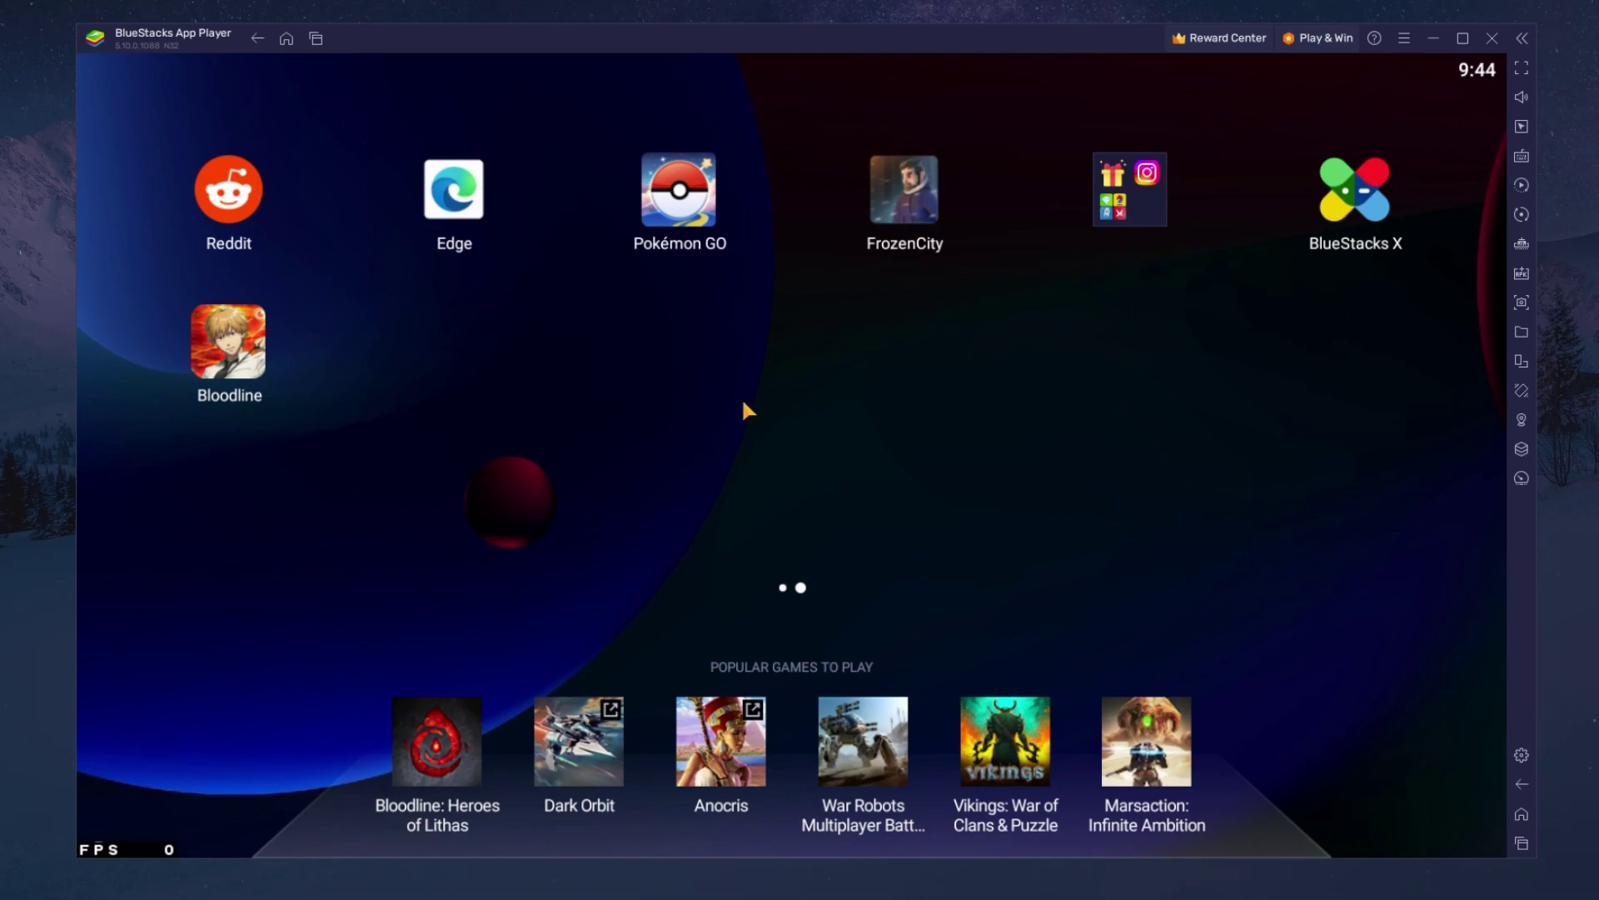
{"action": "left_click", "coordinate": [681, 204]}
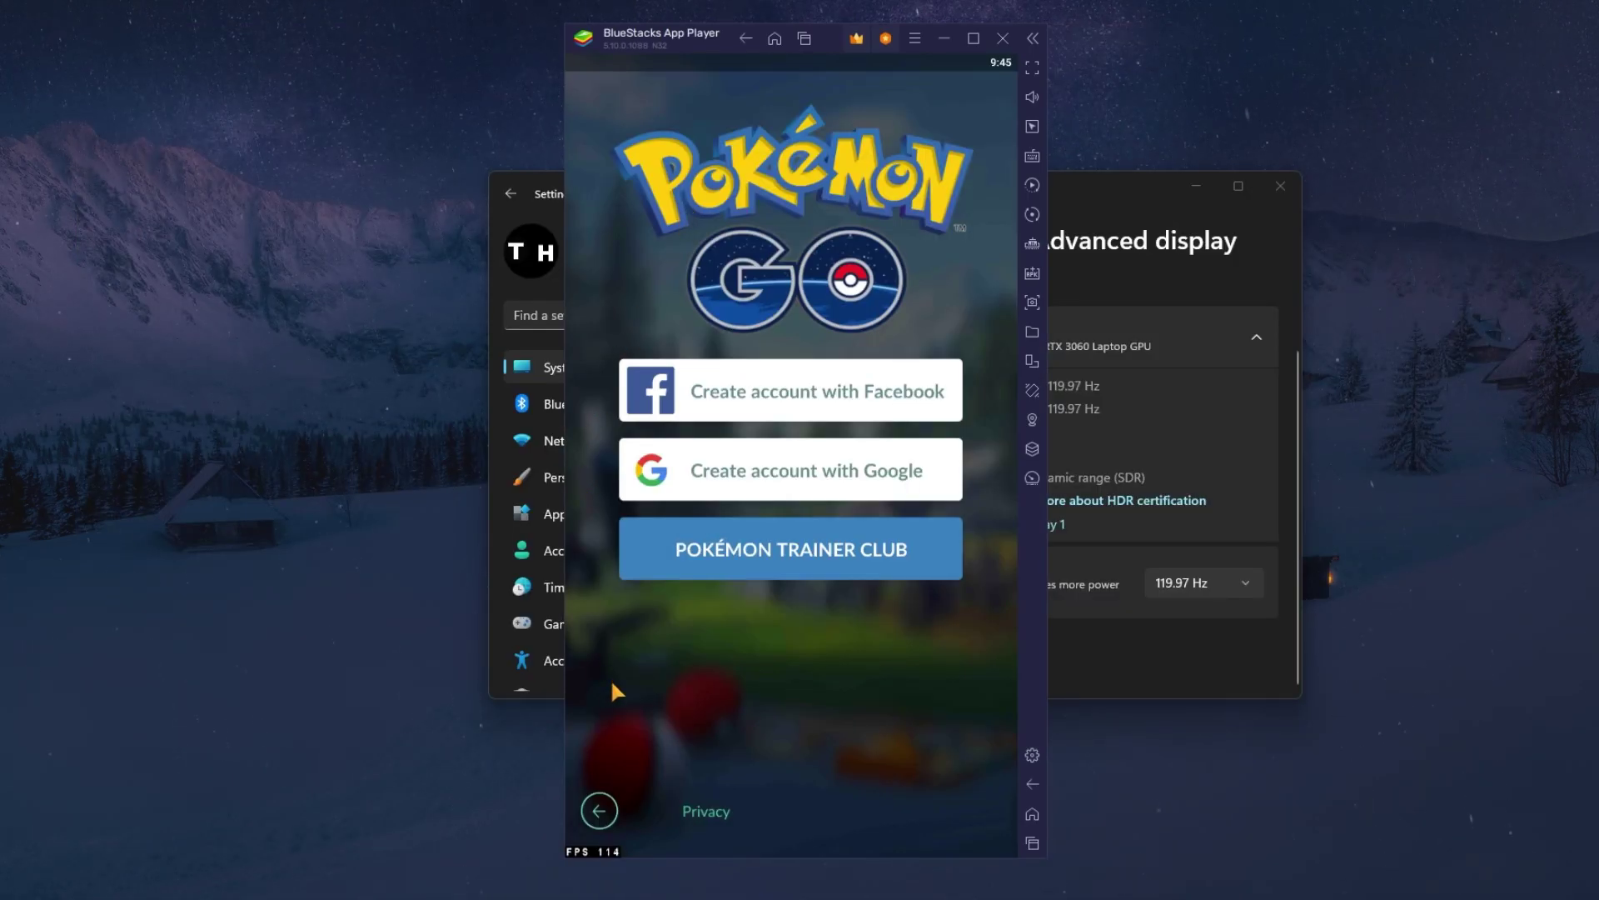
{"action": "left_click", "coordinate": [1281, 189]}
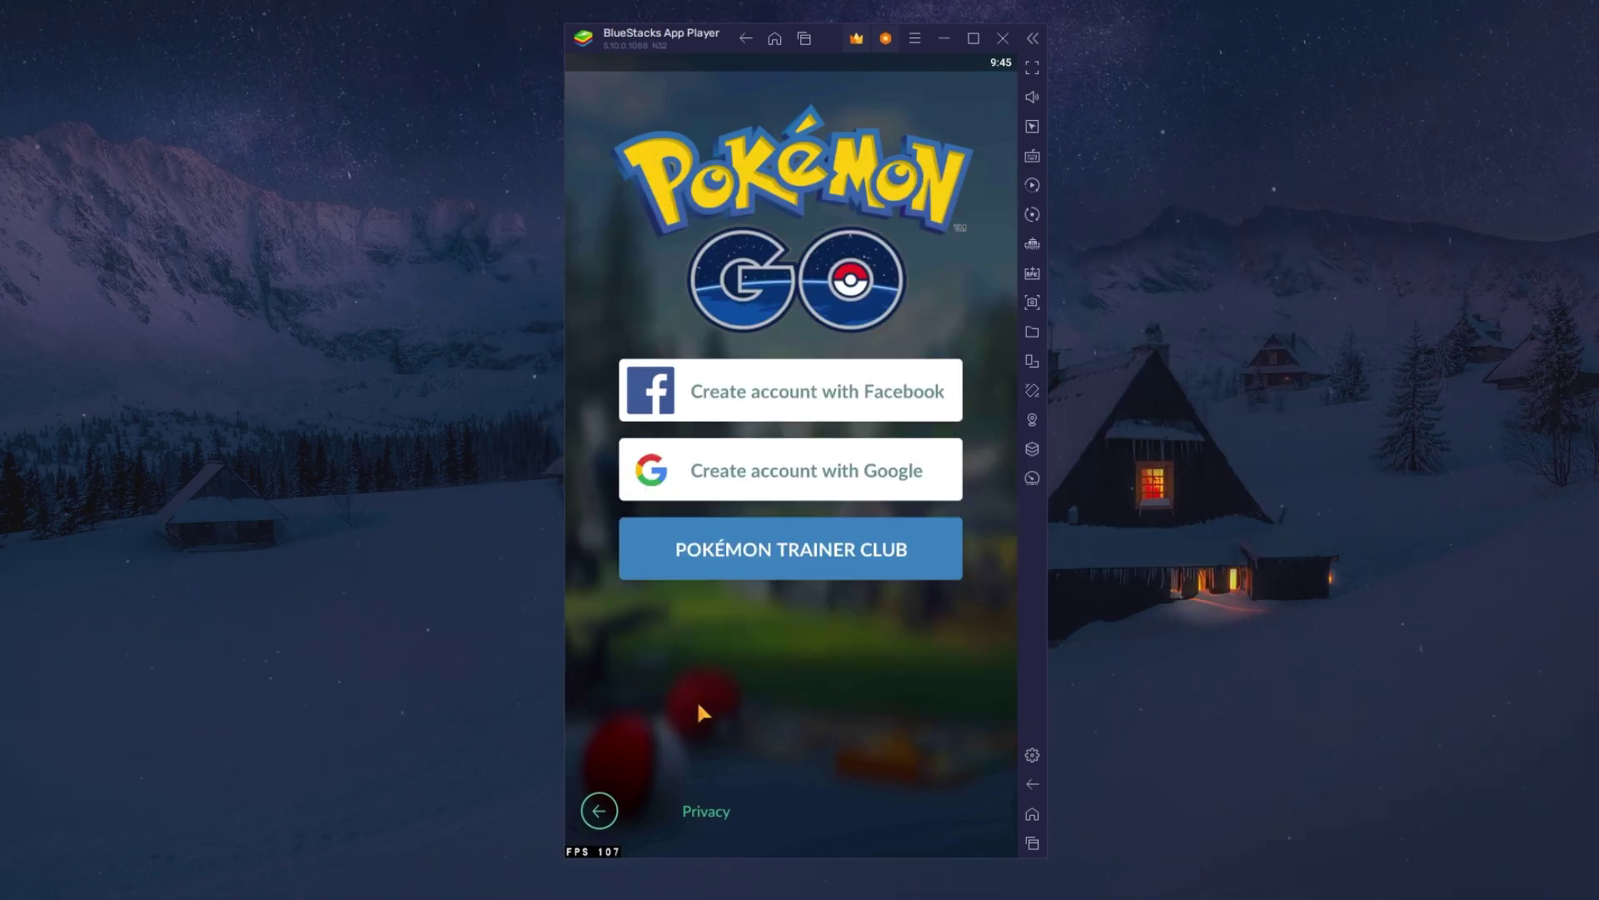
Open the game controls options, toggle the on-screen controls on and off, and close the options.
{"action": "left_click", "coordinate": [1028, 160]}
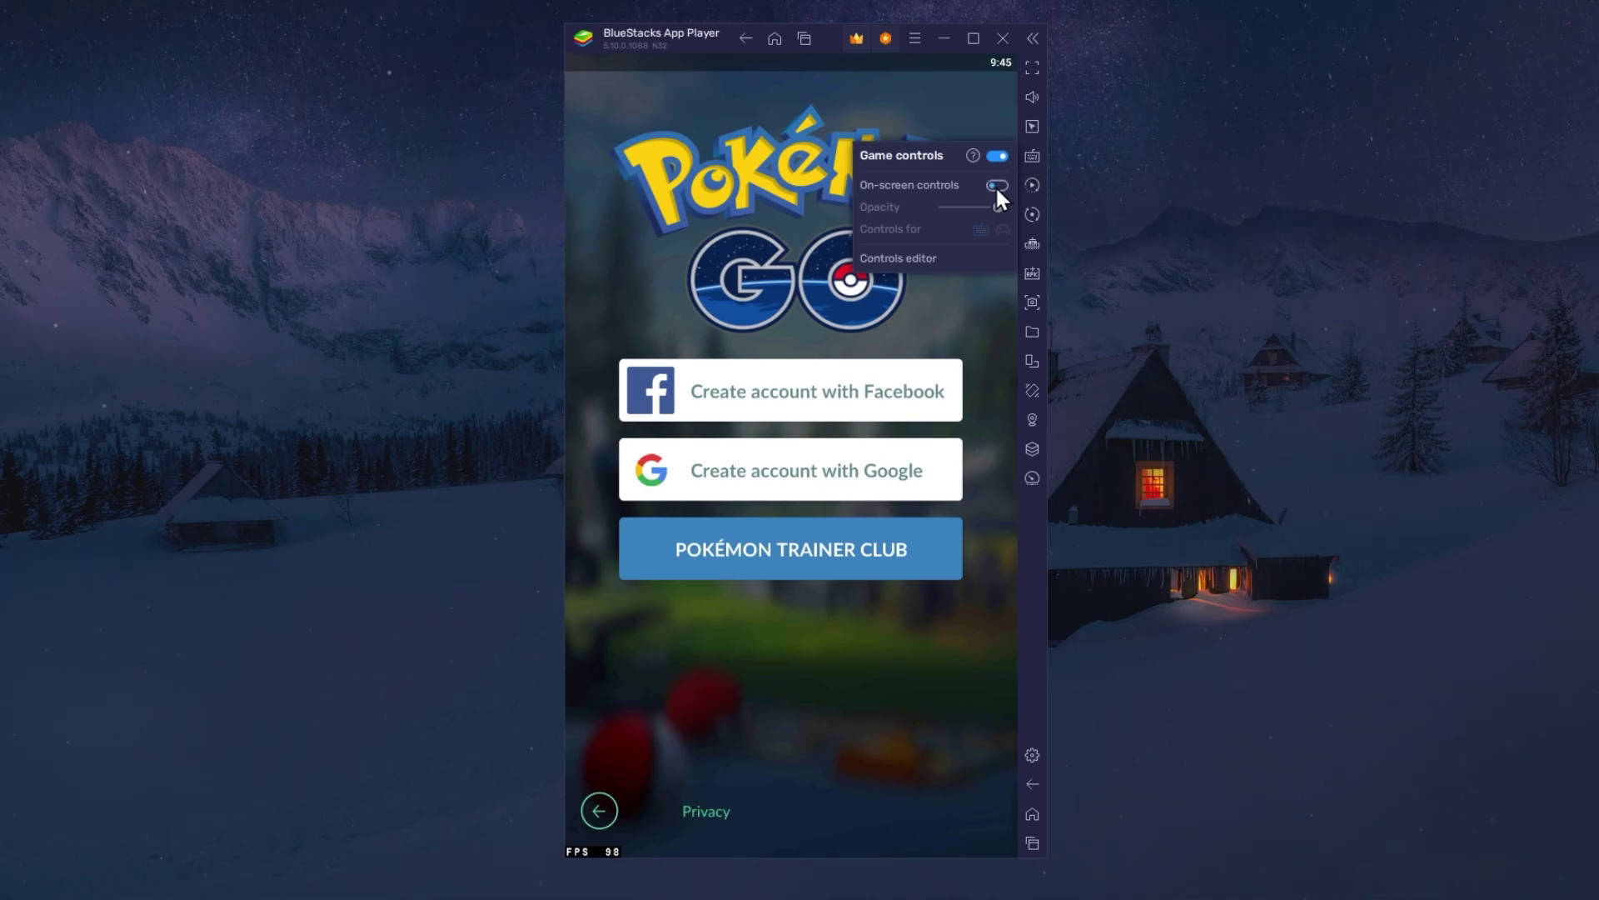
{"action": "left_click", "coordinate": [996, 185]}
{"action": "left_click", "coordinate": [996, 185]}
{"action": "left_click", "coordinate": [1031, 155]}
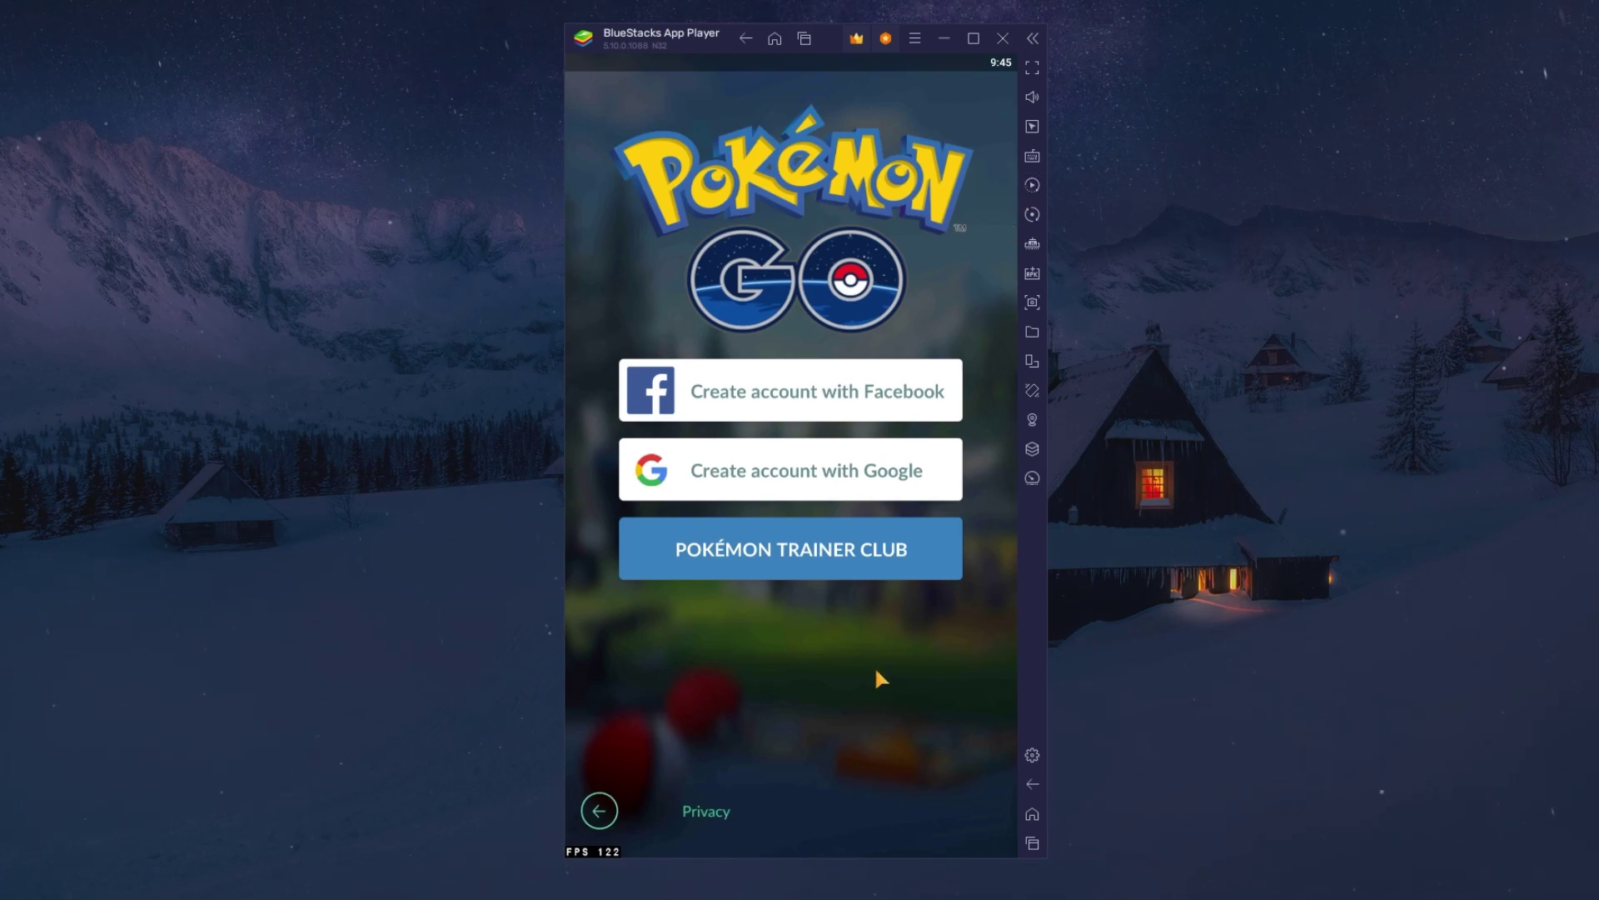
Go back to Pokémon GO's player-type choice and return to the emulator's home screen.
{"action": "left_click", "coordinate": [600, 813]}
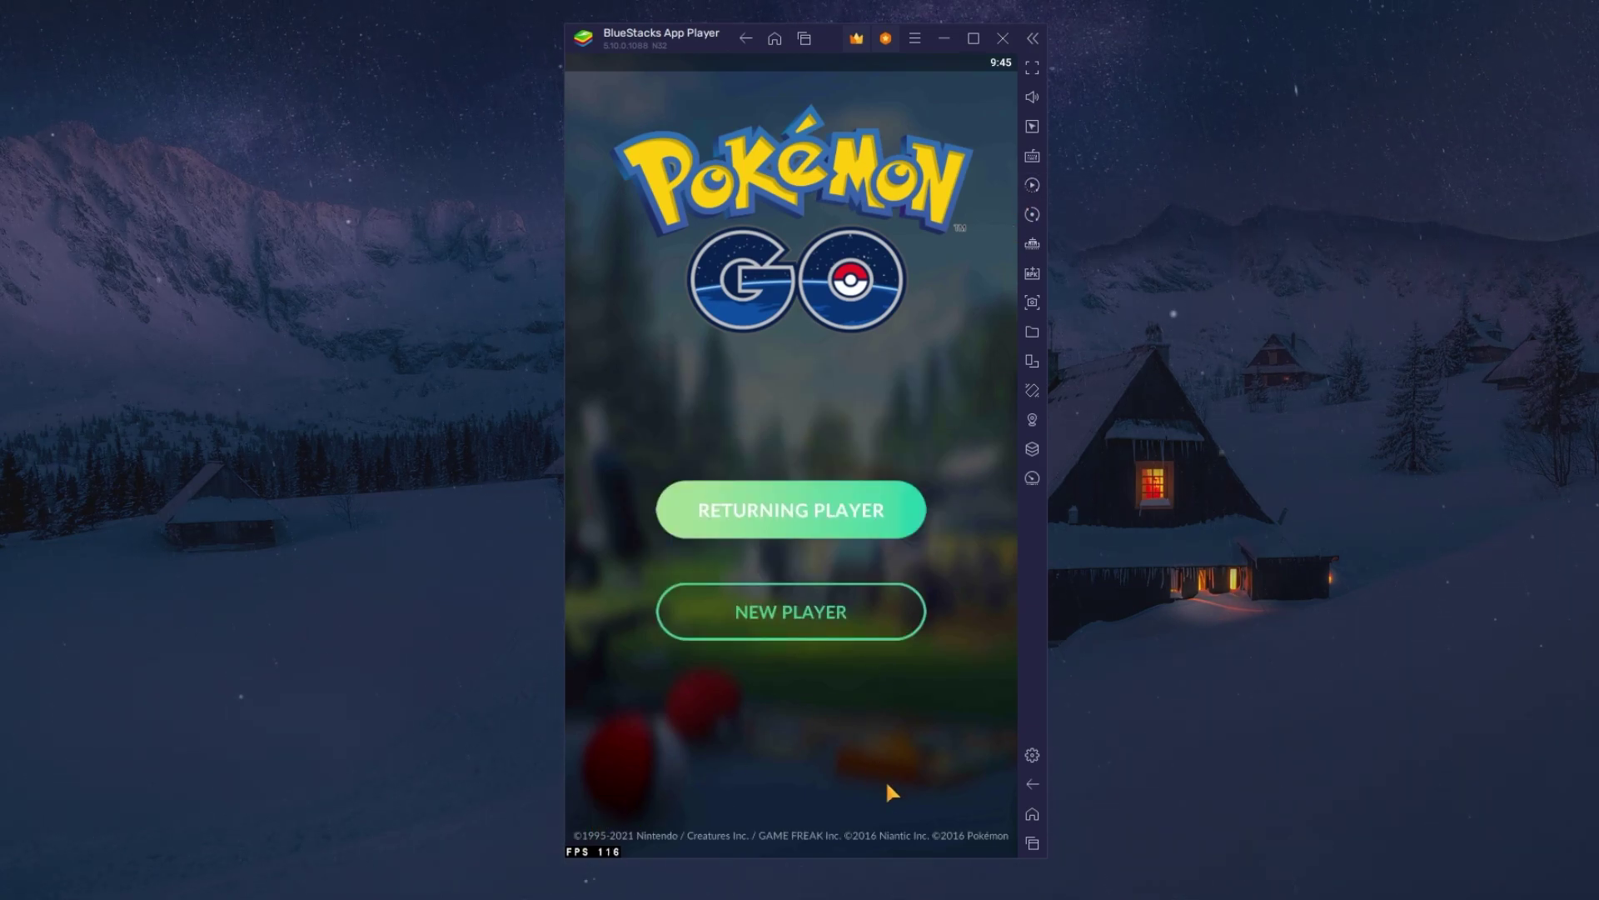
{"action": "left_click", "coordinate": [1031, 816]}
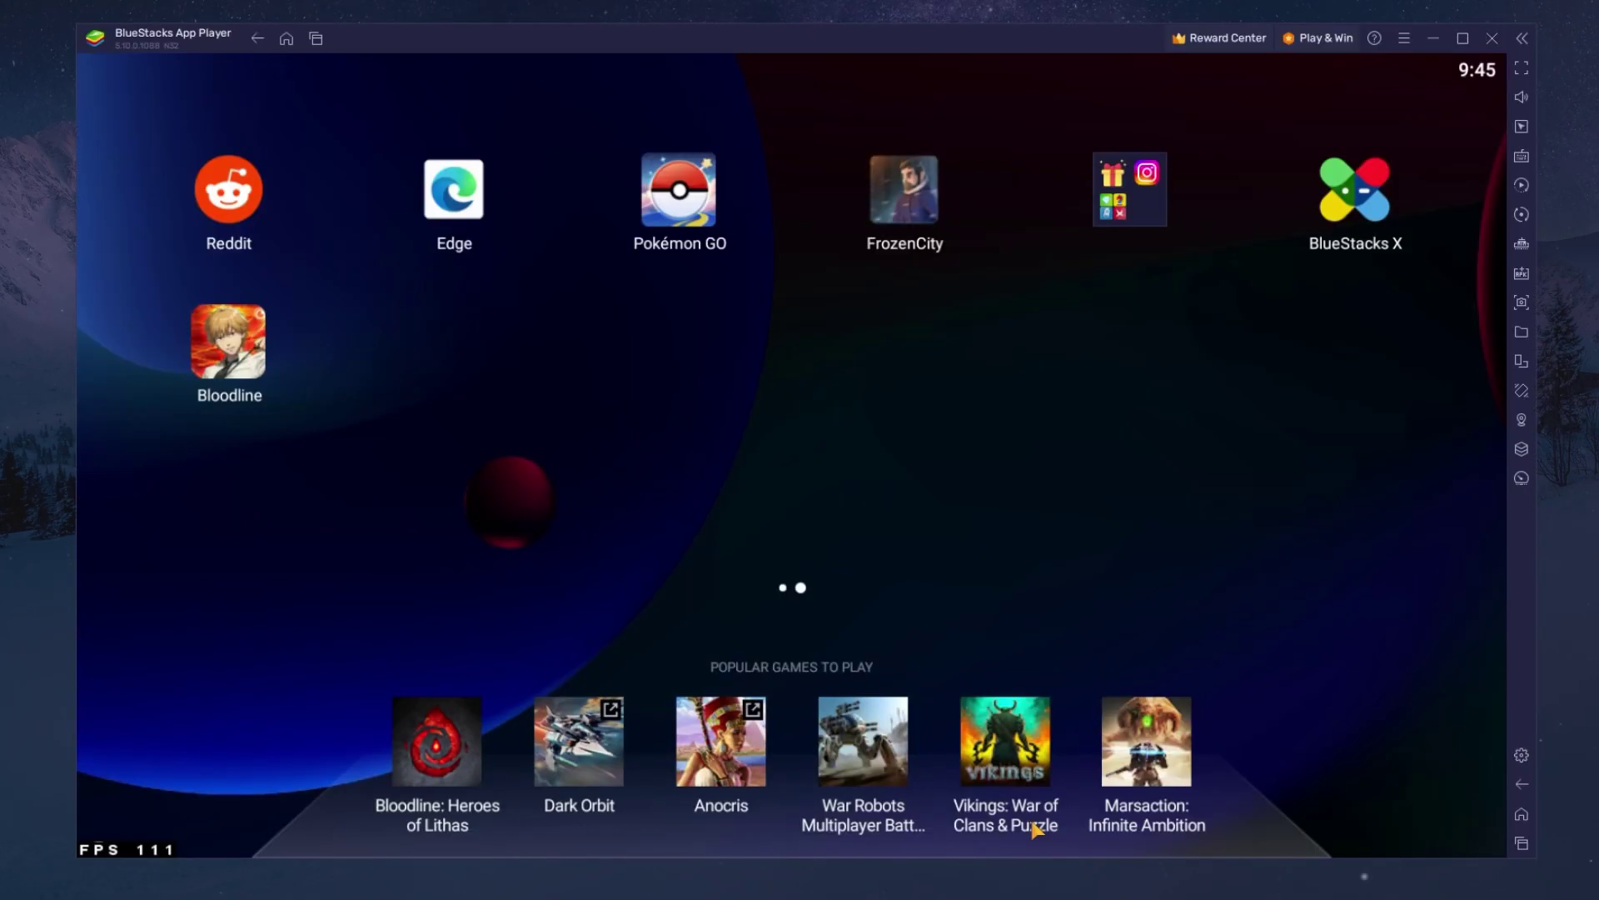